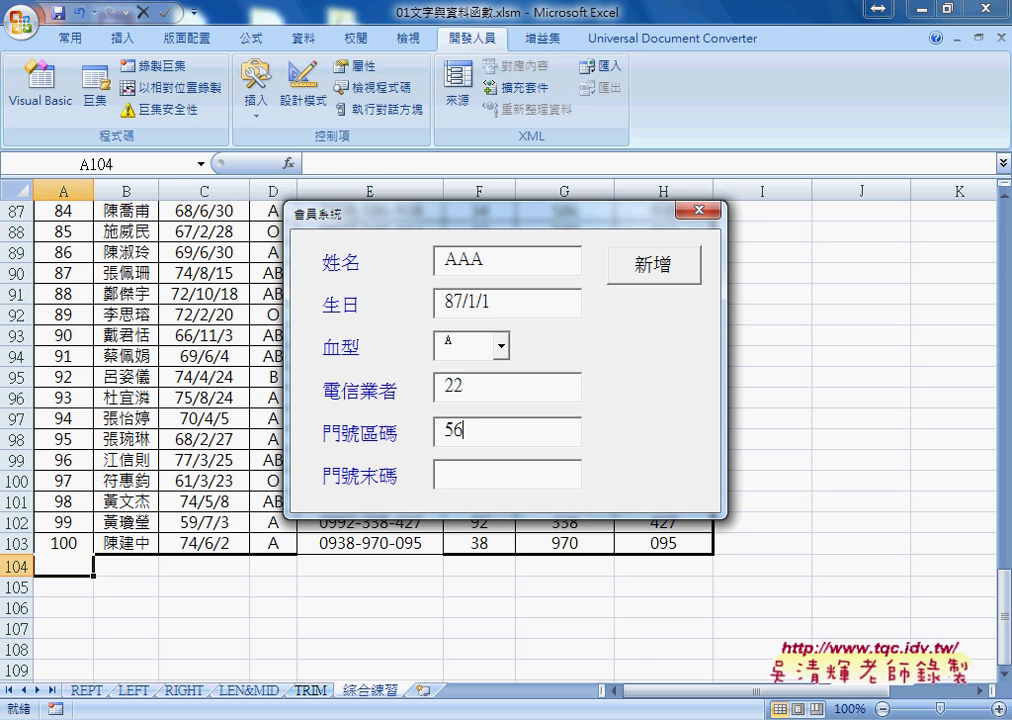
Enter 78 as the last phone digits and submit, pausing B01_Click at its breakpoint
key("Tab")
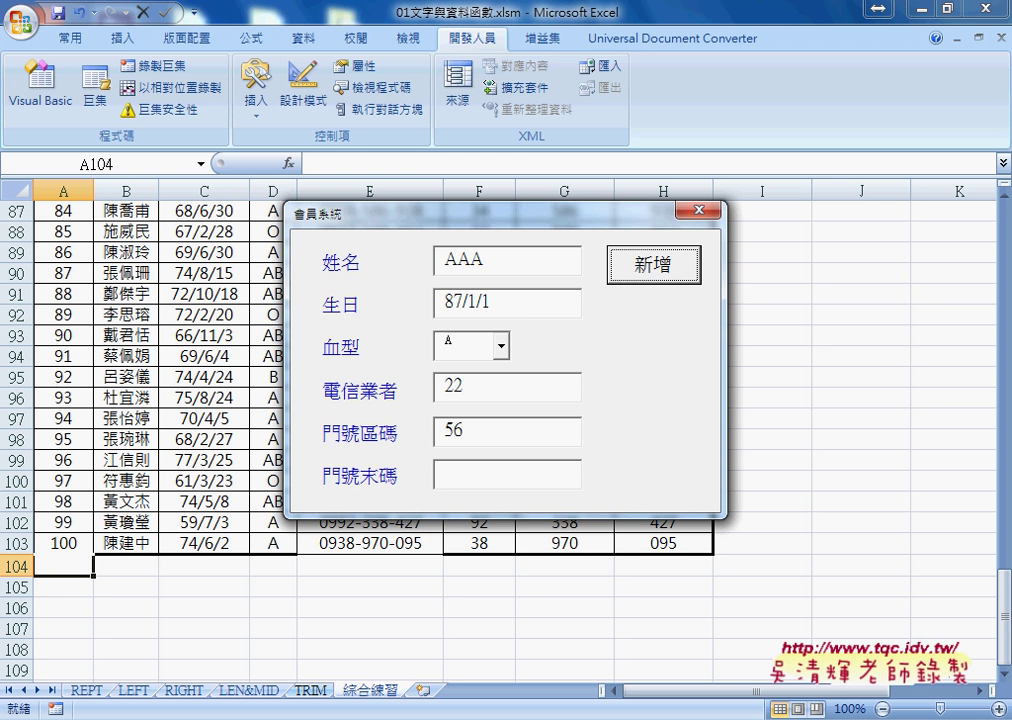
left_click(458, 485)
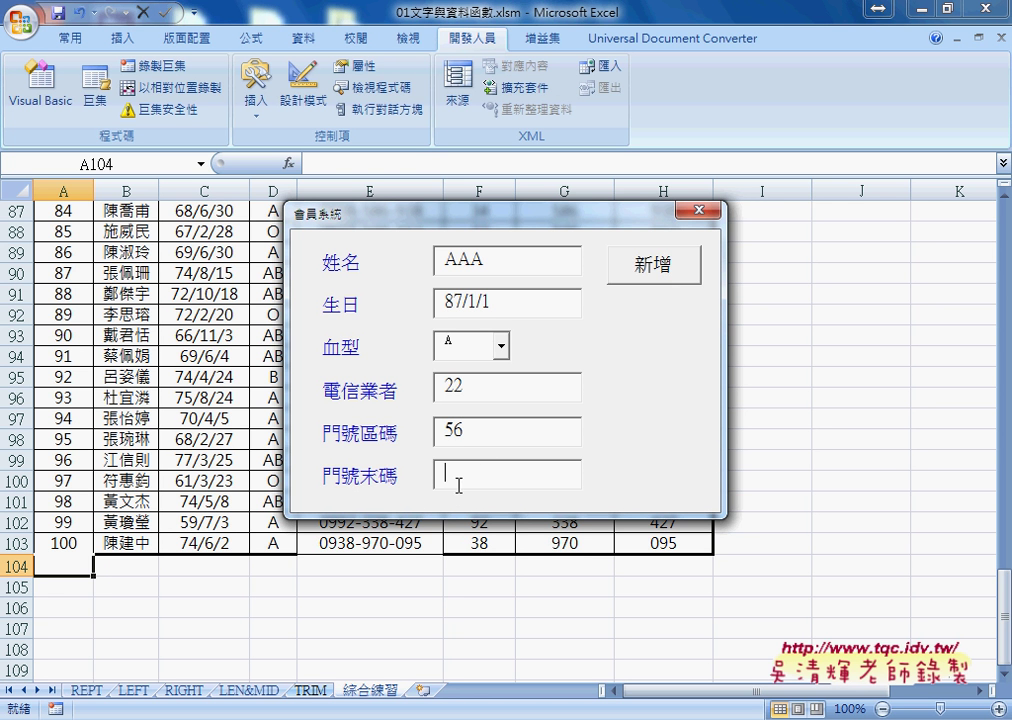
type("78")
left_click(656, 273)
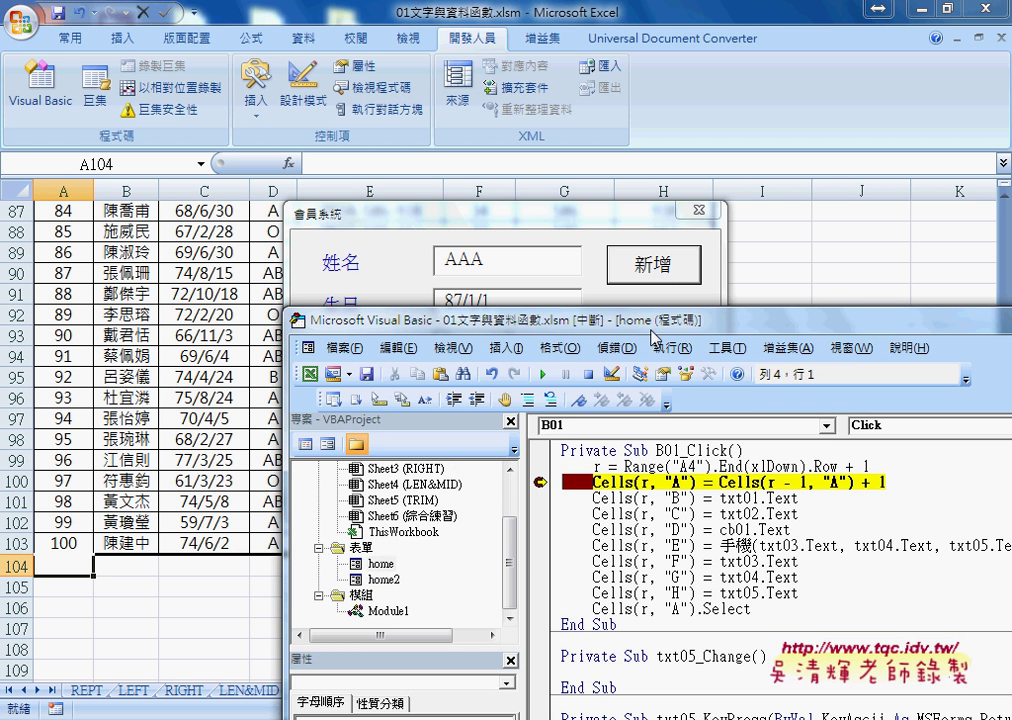
Step the first line of the add routine, numbering row 104 as 101
left_click_drag(579, 320, 669, 90)
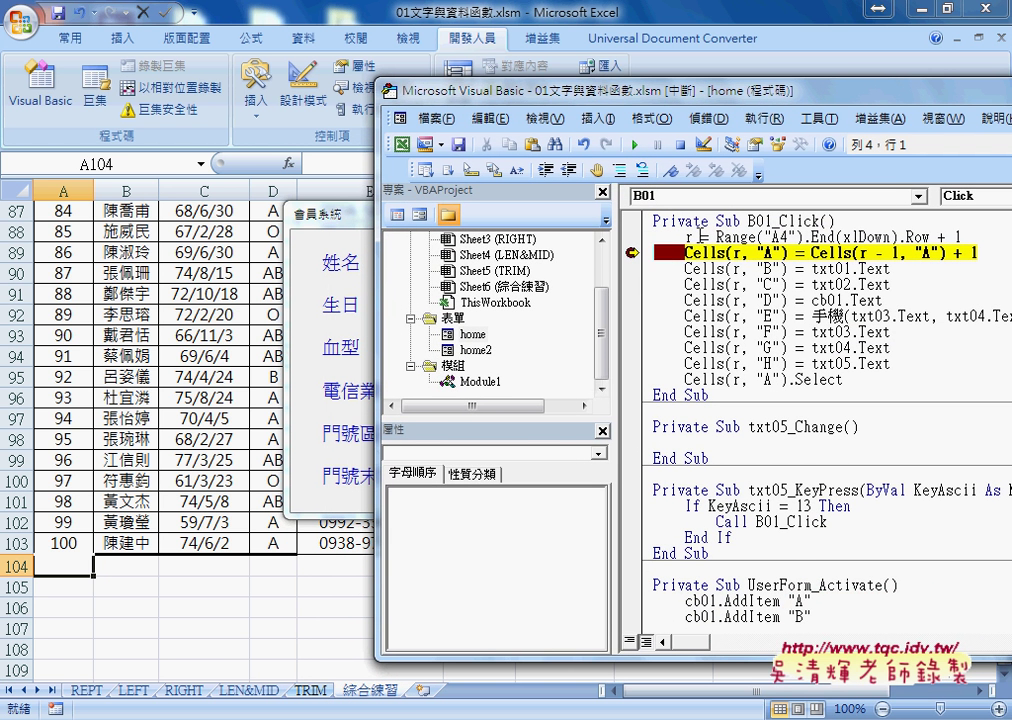
mouse_move(689, 232)
key("F8")
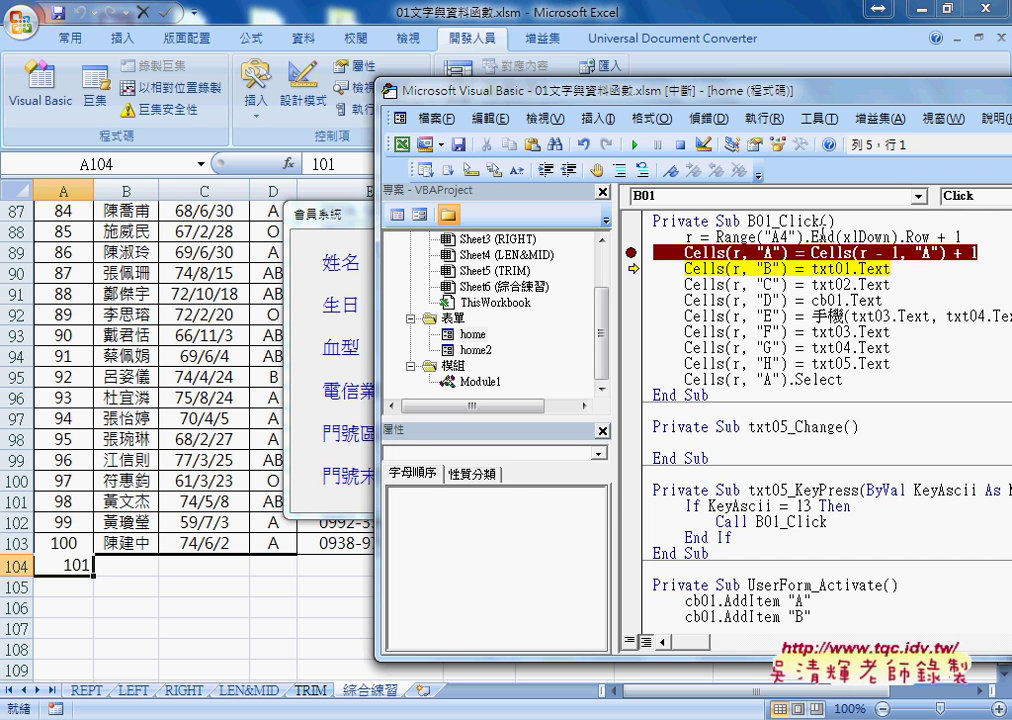
Step the next line, writing the name AAA into B104
left_click_drag(679, 98, 812, 105)
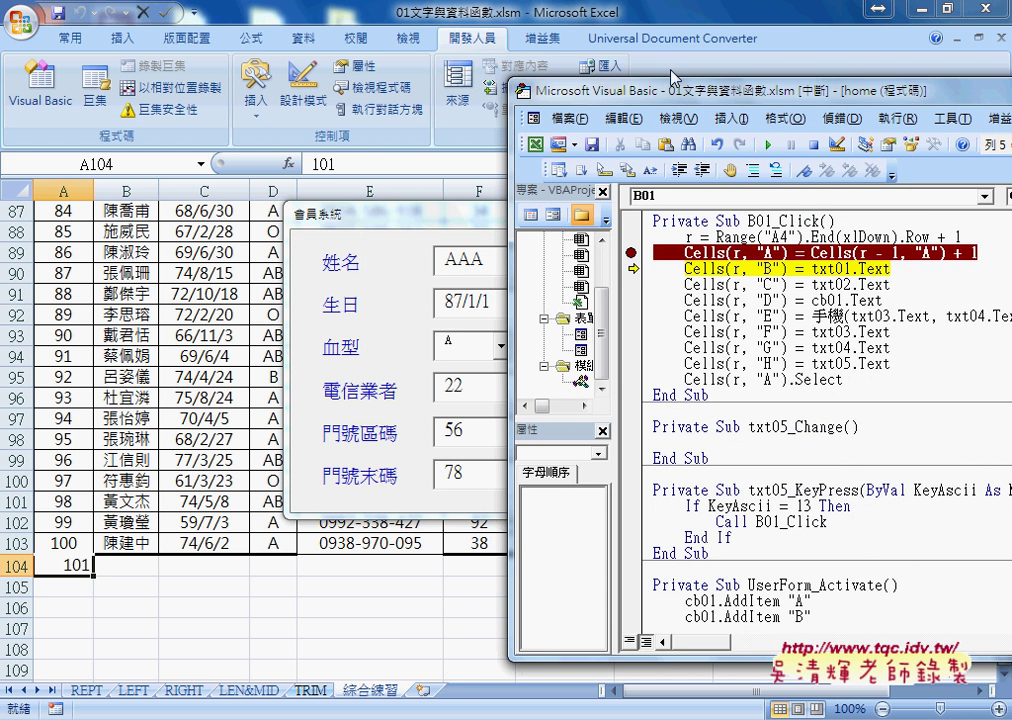
left_click_drag(659, 98, 716, 80)
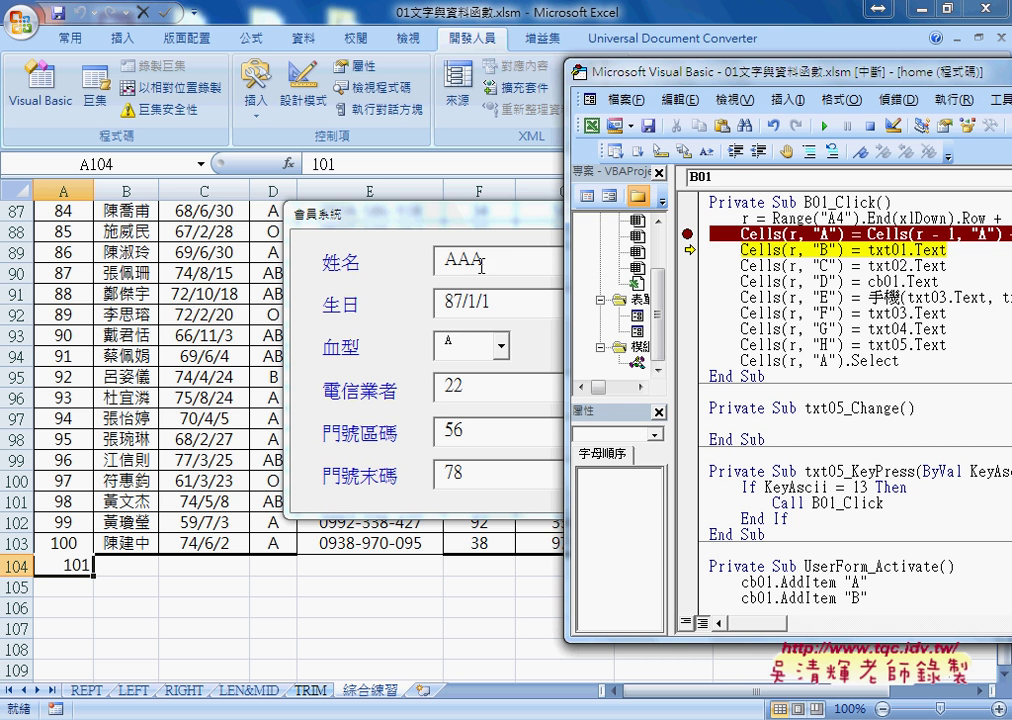
mouse_move(885, 267)
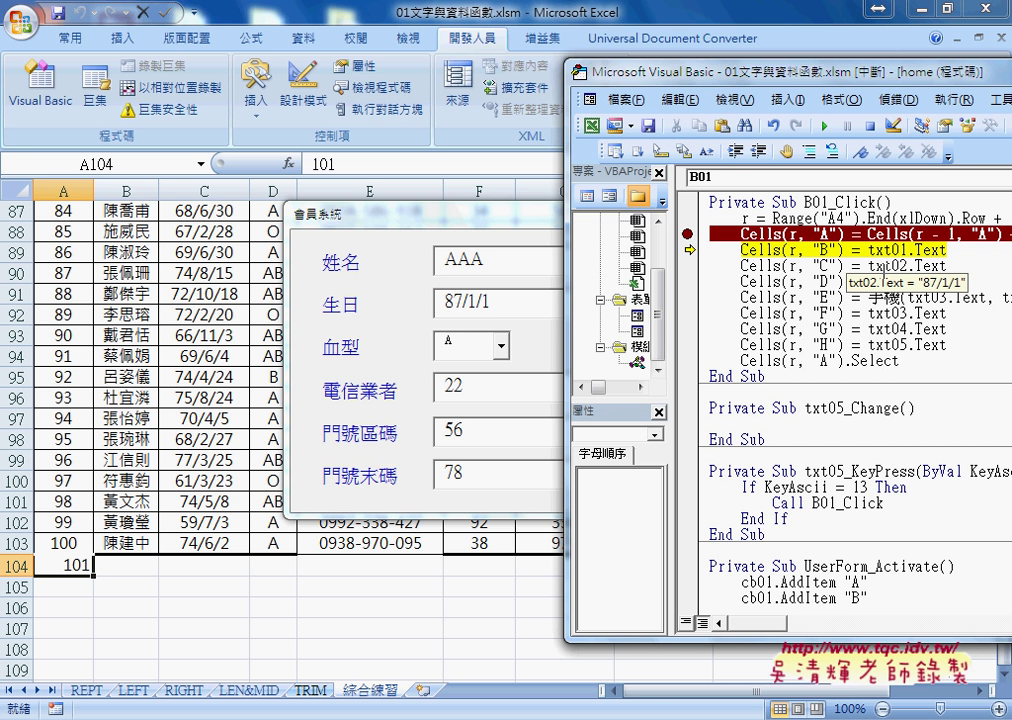
key("F8")
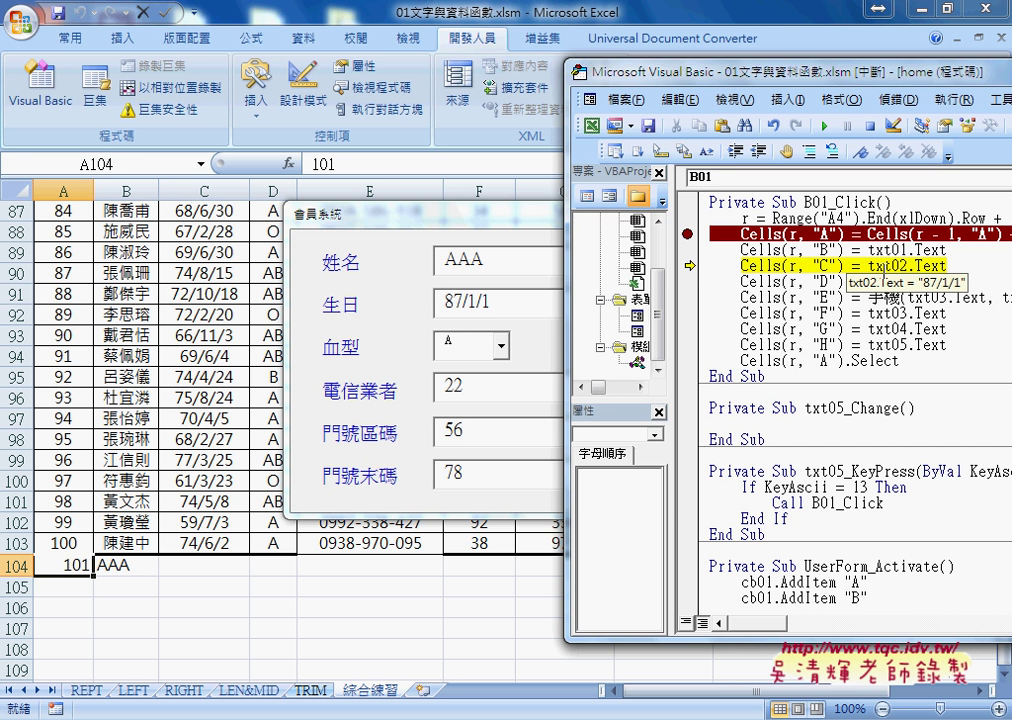
Step two more lines, writing 87/1/1 to C104 and blood type A to D104
key("F8")
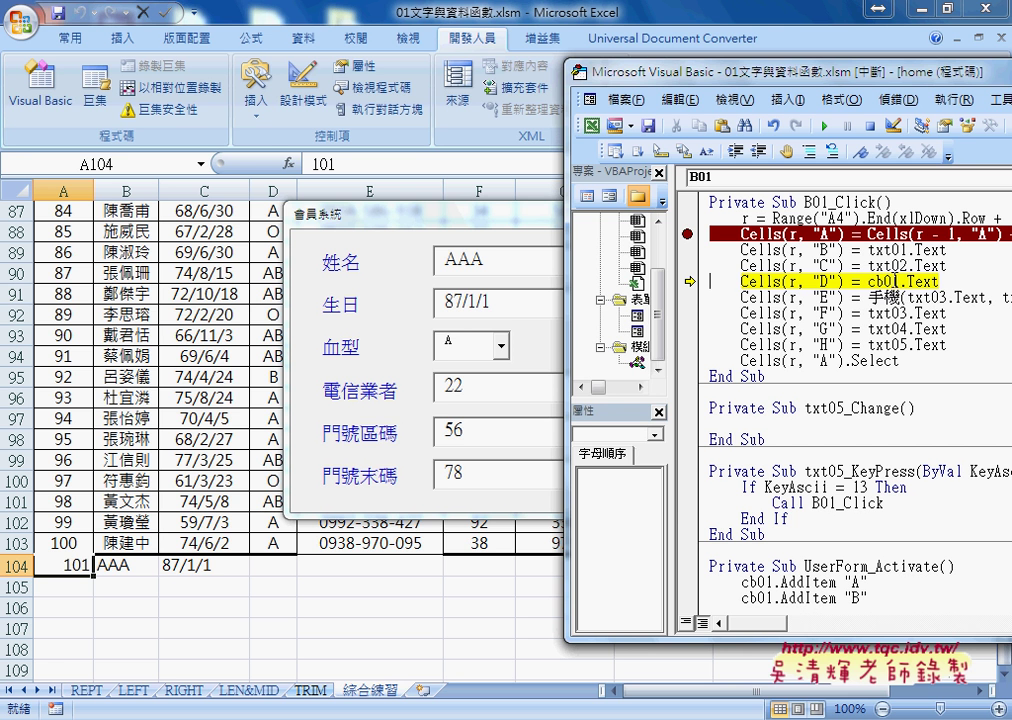
mouse_move(915, 287)
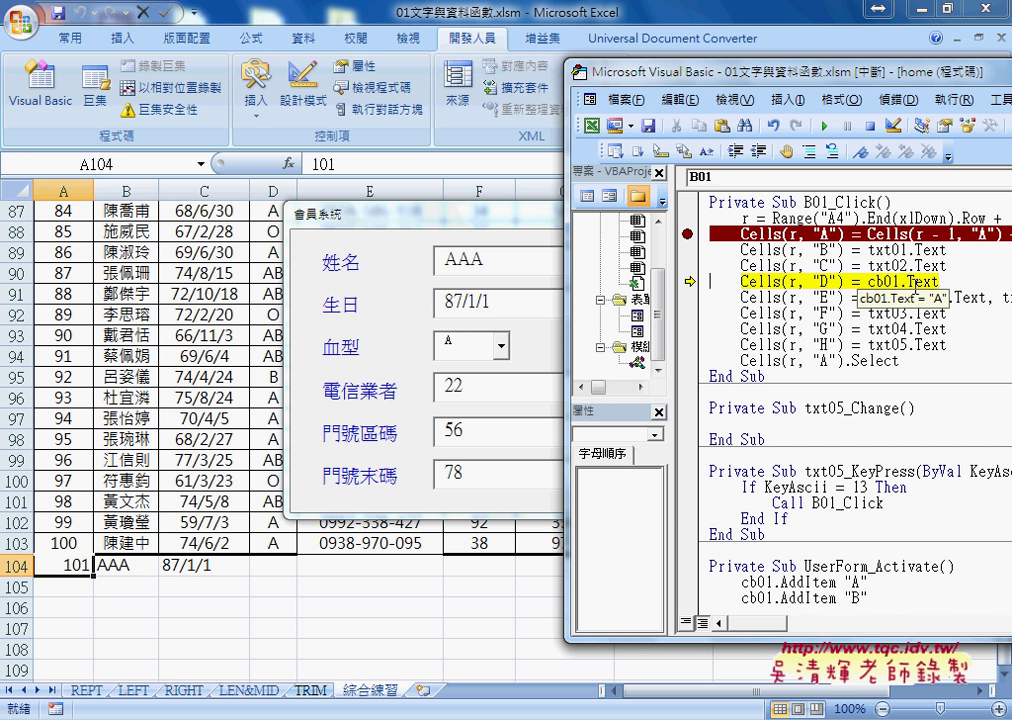
key("F8")
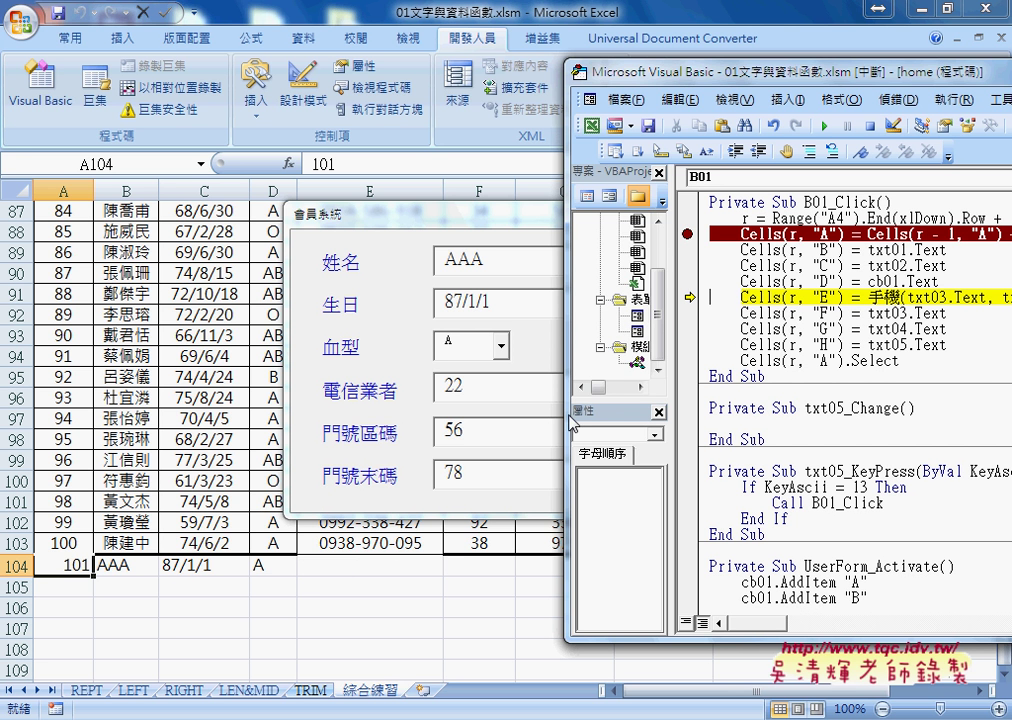
Select the function name 手機 in the current line of code
left_click_drag(568, 75, 352, 68)
left_click_drag(652, 290, 668, 290)
key("shift+Right")
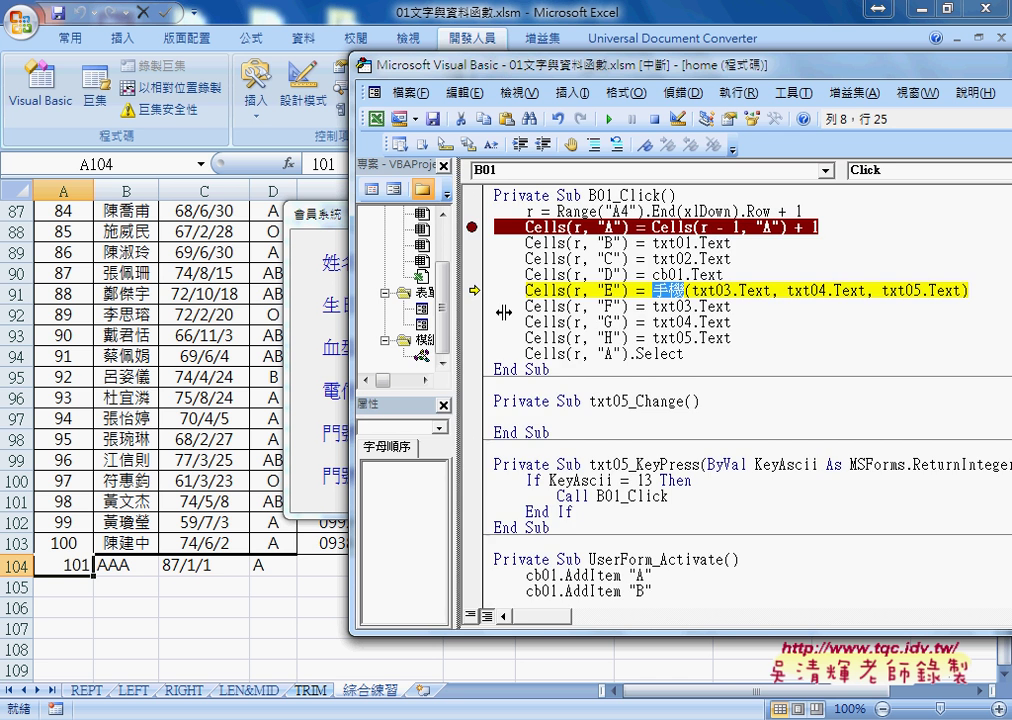
Open Module1 and inspect the 手機 phone-number function definition
left_click_drag(457, 308, 503, 308)
double_click(455, 356)
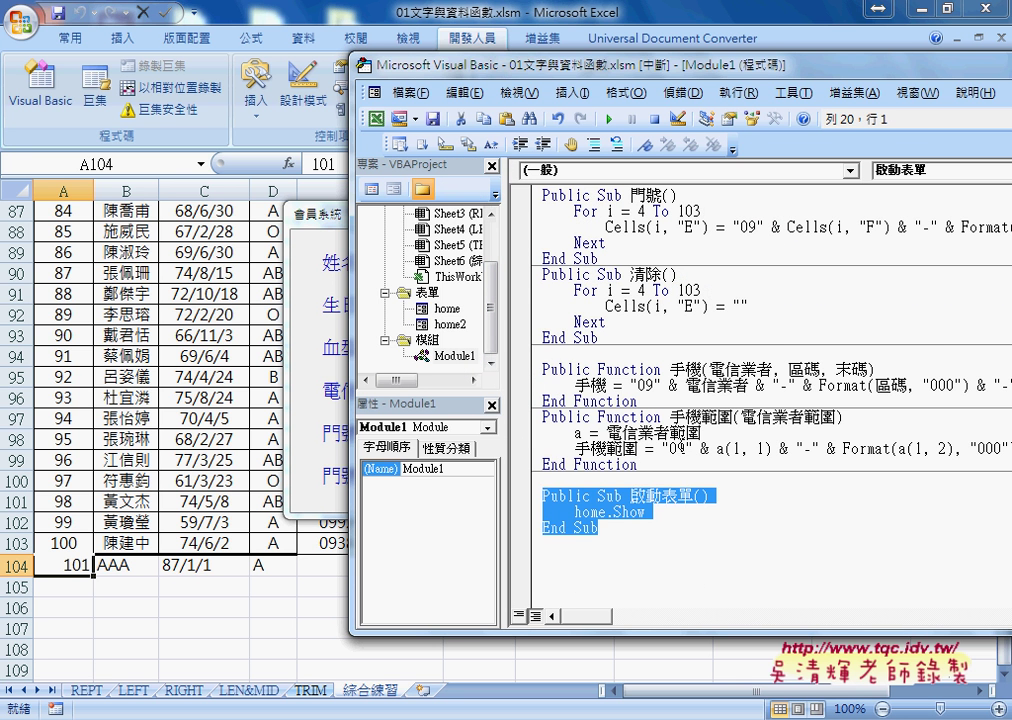
left_click(702, 369)
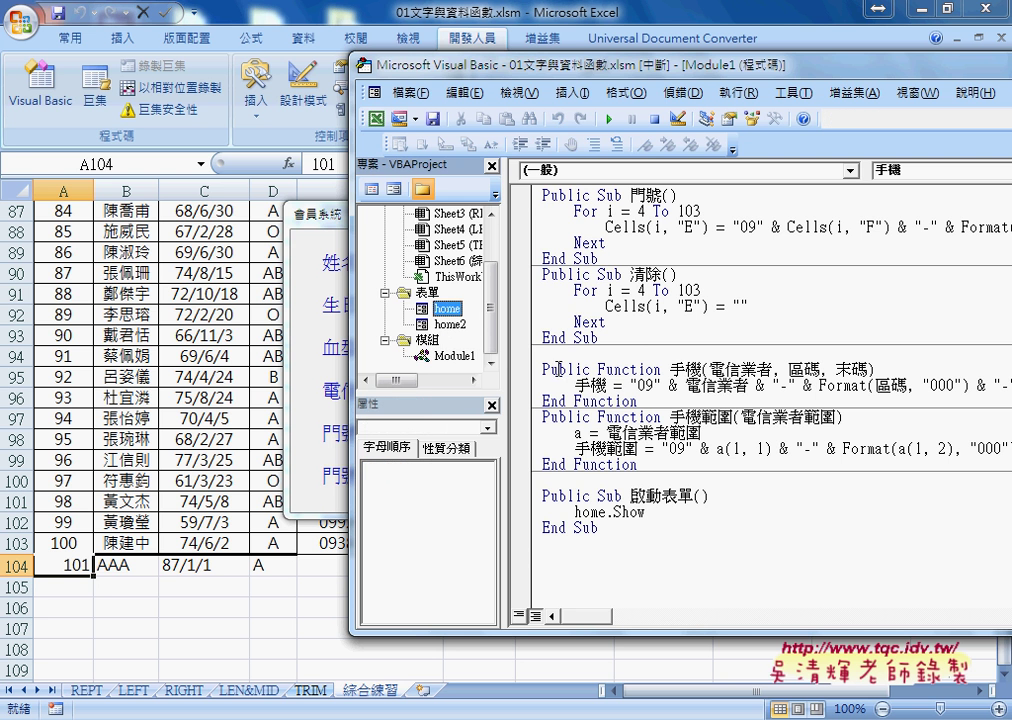
left_click_drag(590, 369, 542, 369)
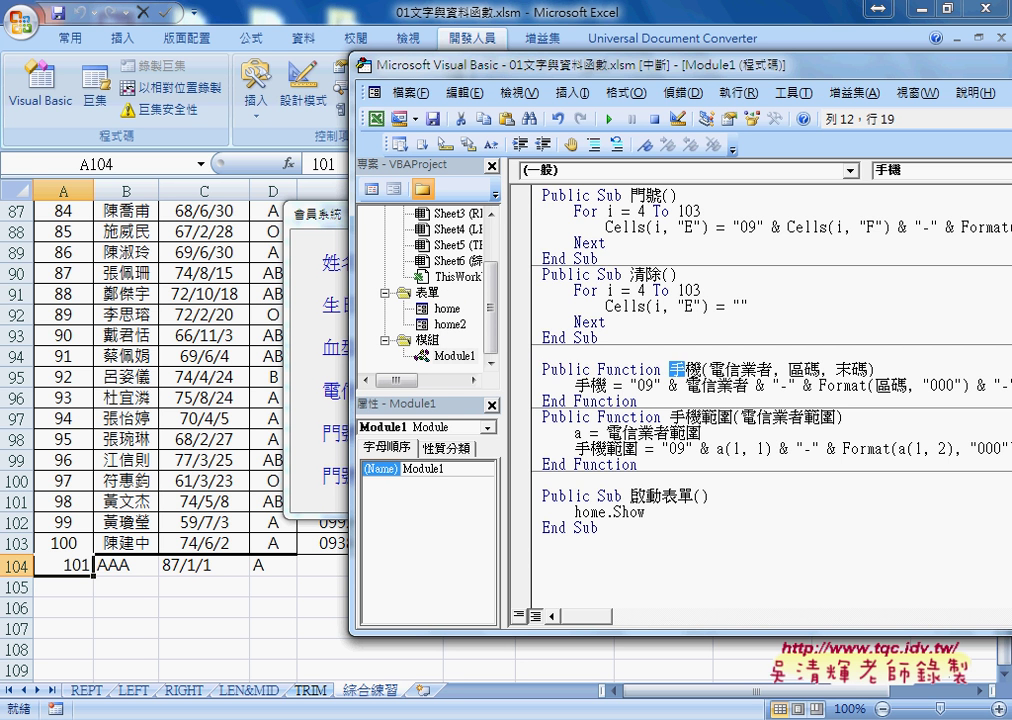
double_click(684, 369)
key("Right")
key("Right")
key("Right")
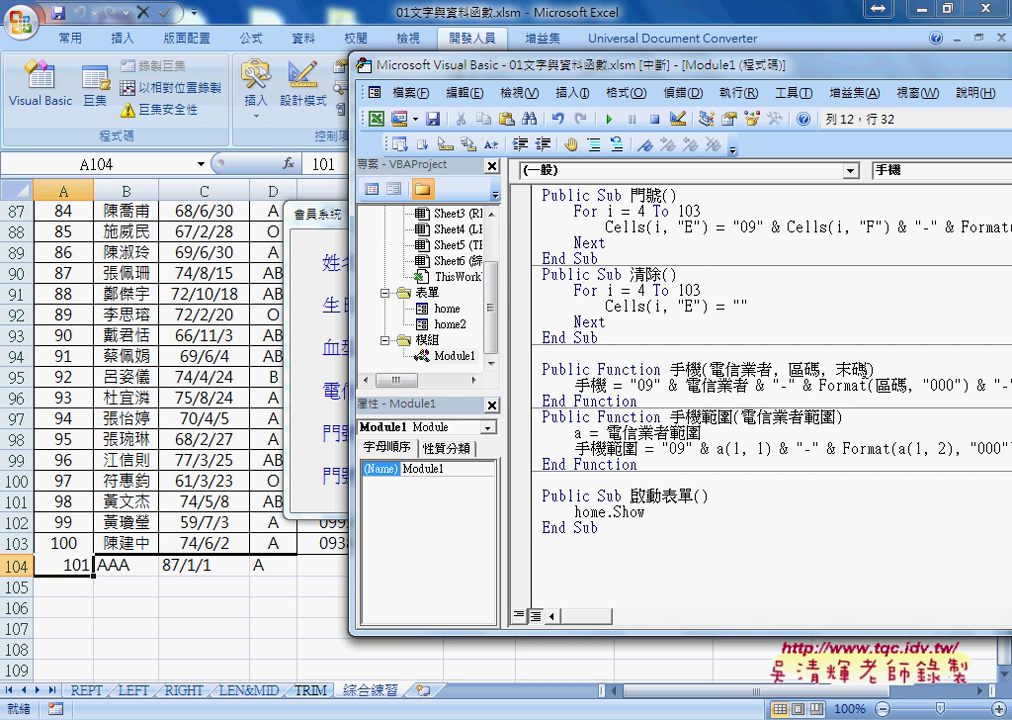
left_click(446, 309)
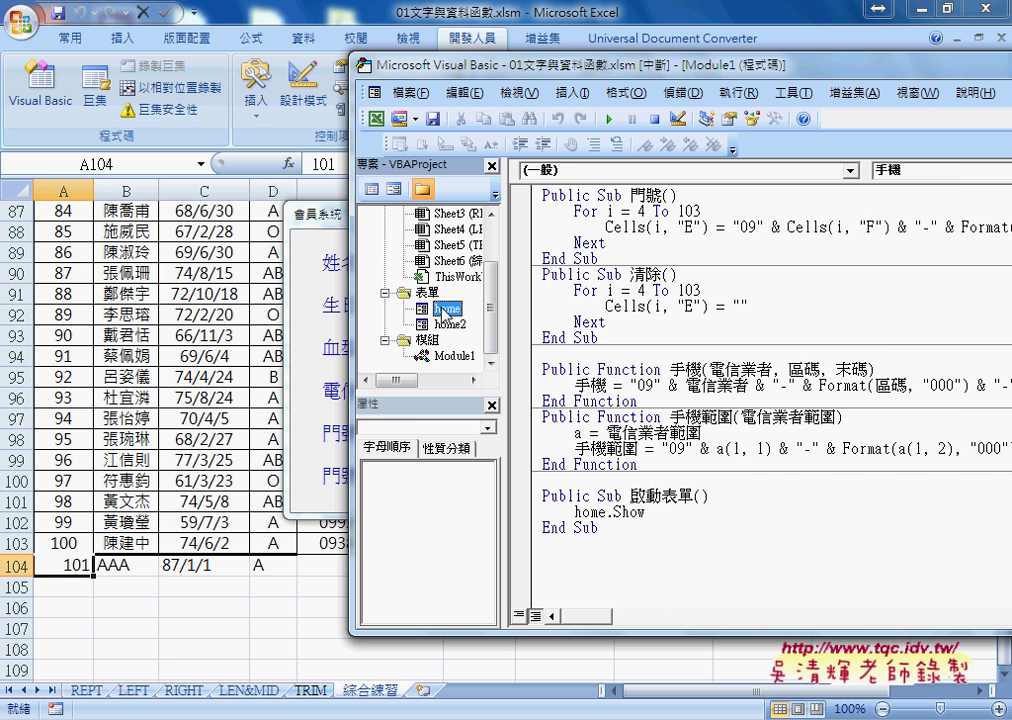
Open the home form's B01_Click code, inspect the 手機 call, and rerun the form under the debugger
double_click(446, 309)
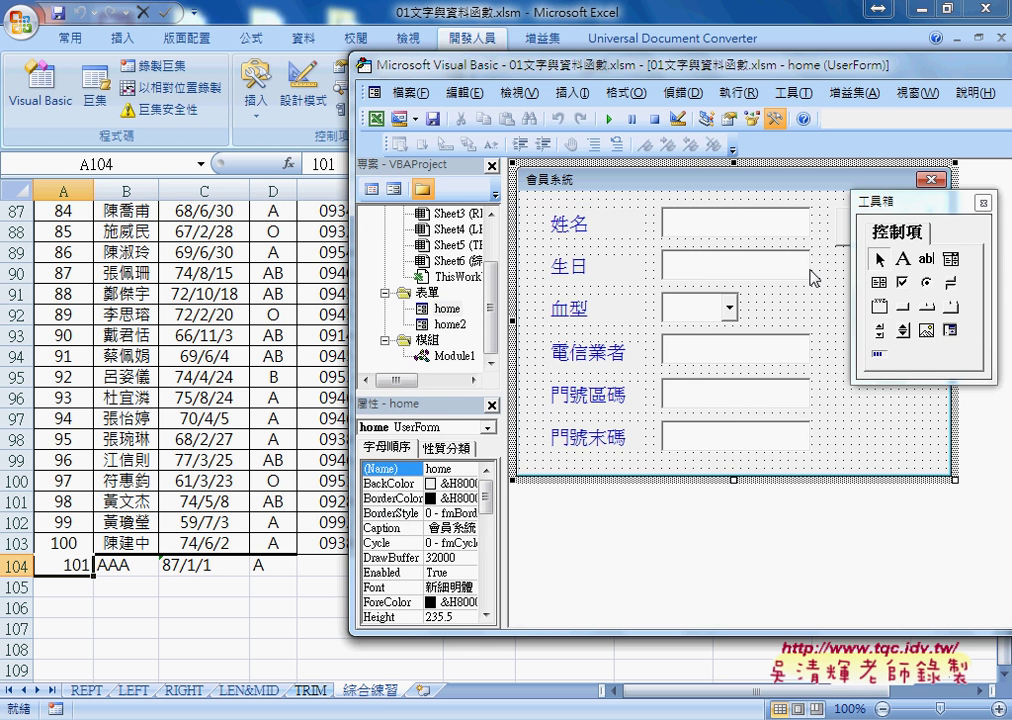
double_click(846, 243)
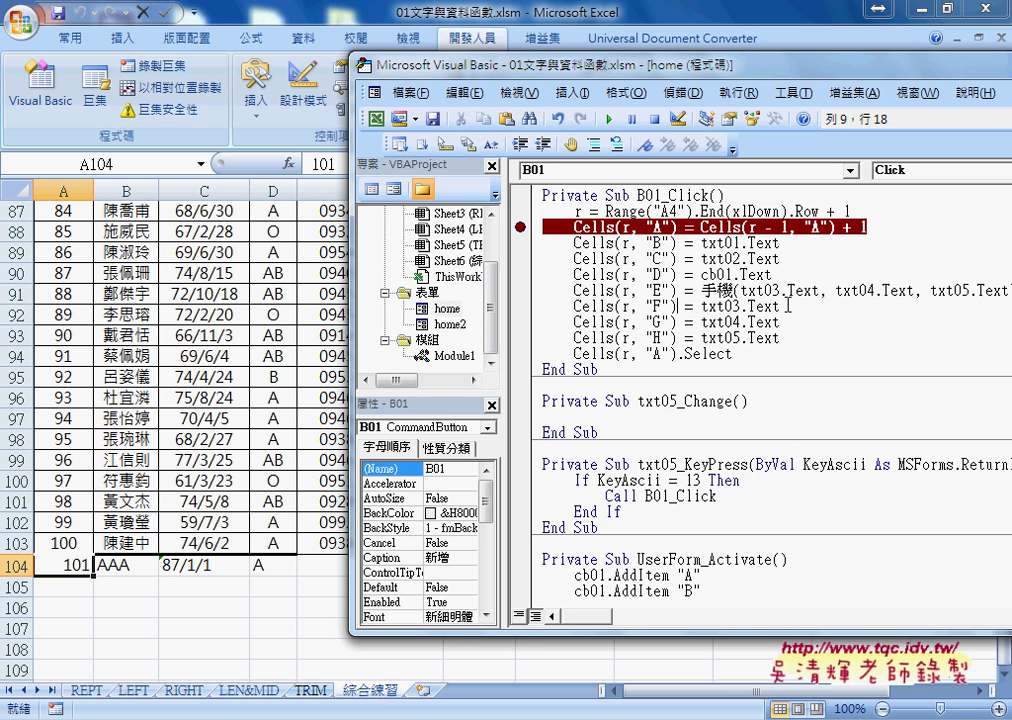
left_click_drag(740, 290, 819, 290)
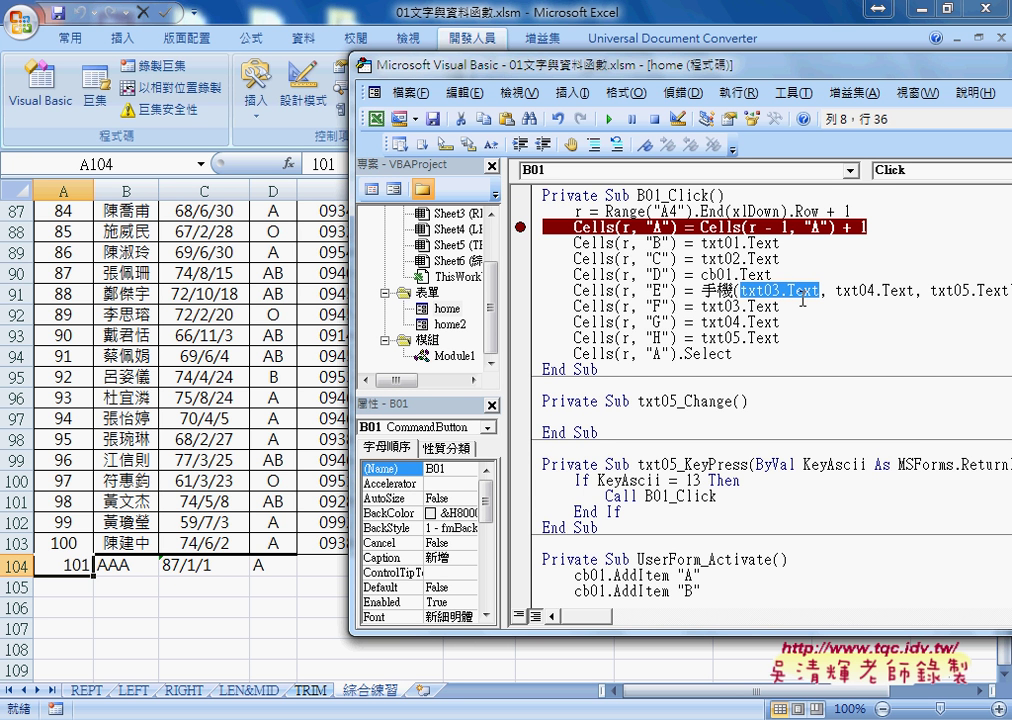
mouse_move(716, 290)
left_mouse_down()
mouse_move(729, 290)
mouse_move(703, 290)
left_mouse_up()
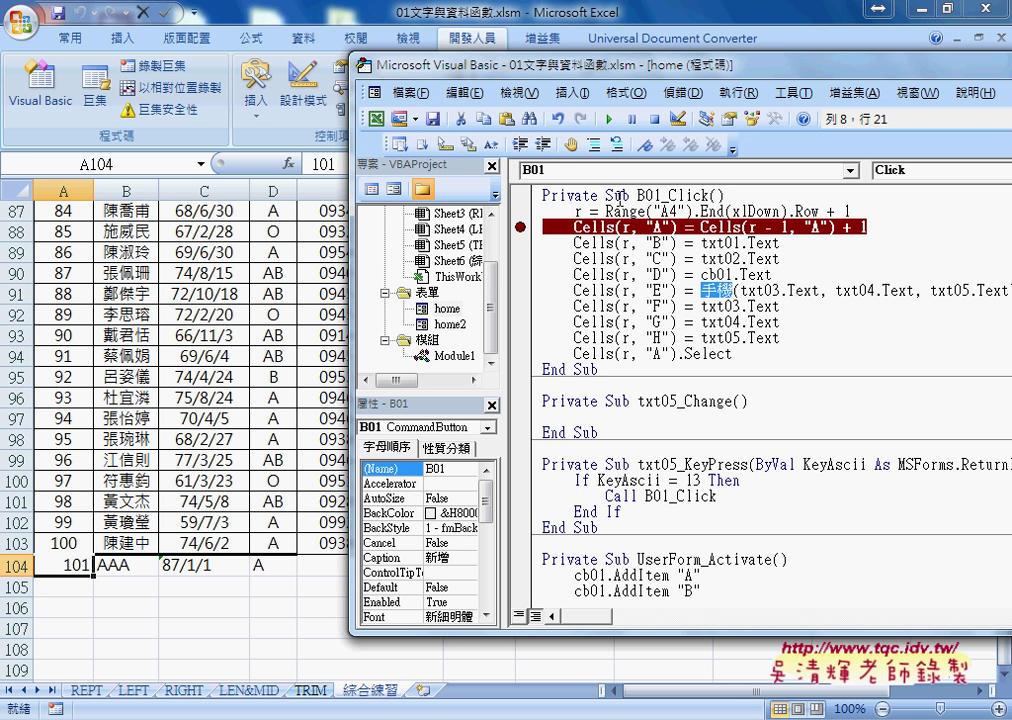
key("F8")
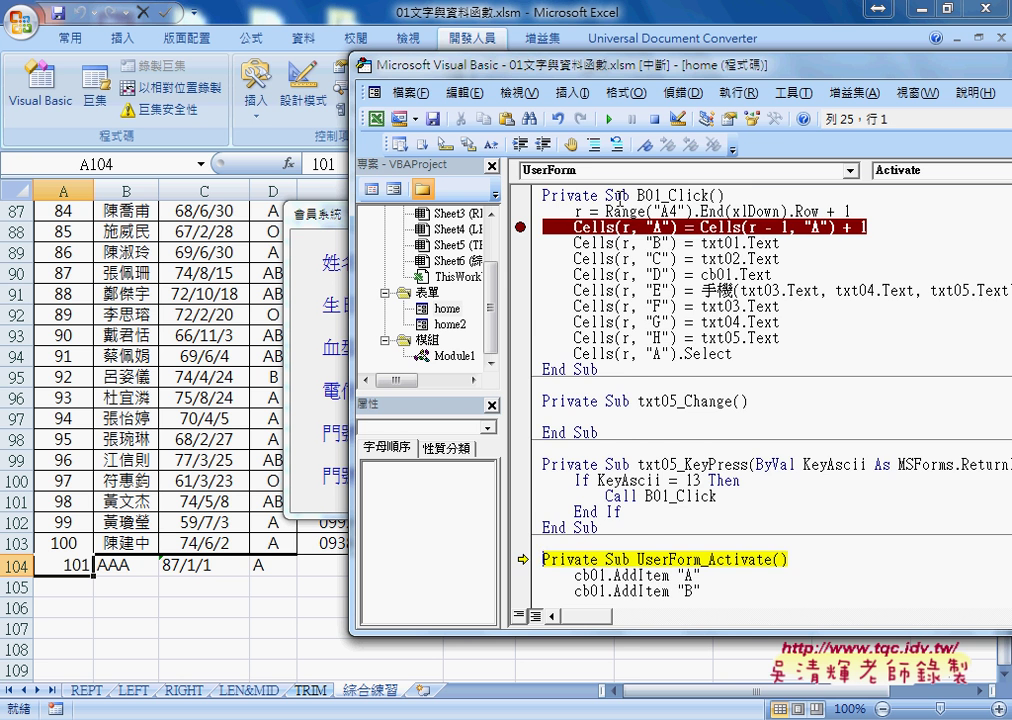
Step through UserForm_Activate's blood-type setup and resume the running form
key("F8")
key("F8")
key("F8")
key("F8")
key("F8")
key("F8")
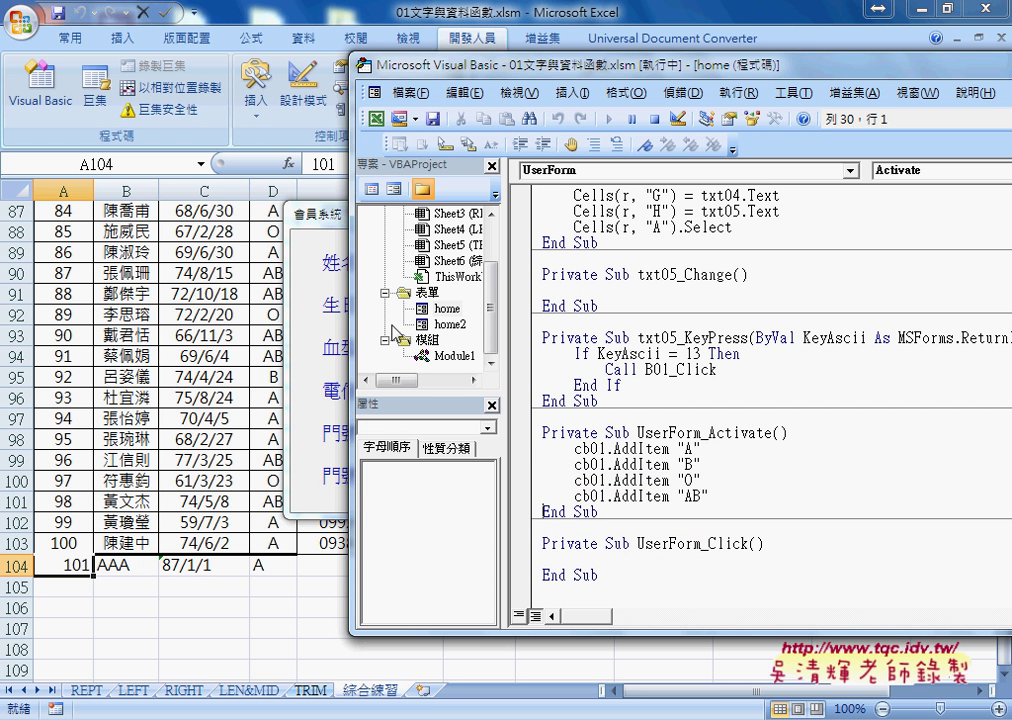
left_click(300, 258)
key("F5")
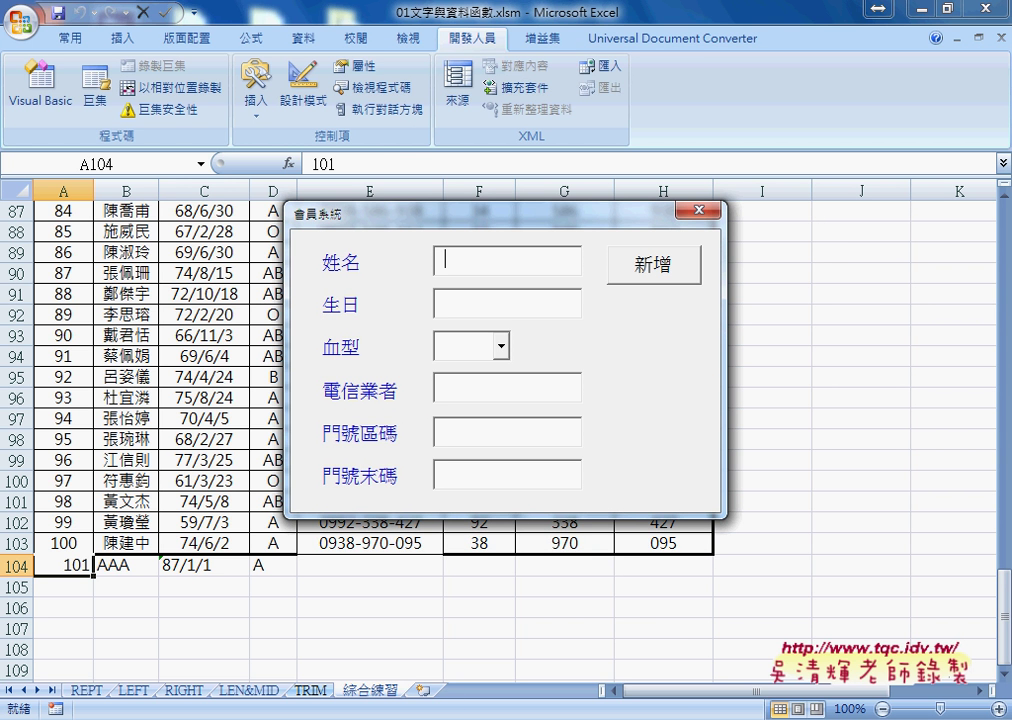
Stop the running macro and show the 新增 button's Click code
mouse_move(422, 655)
left_click(569, 644)
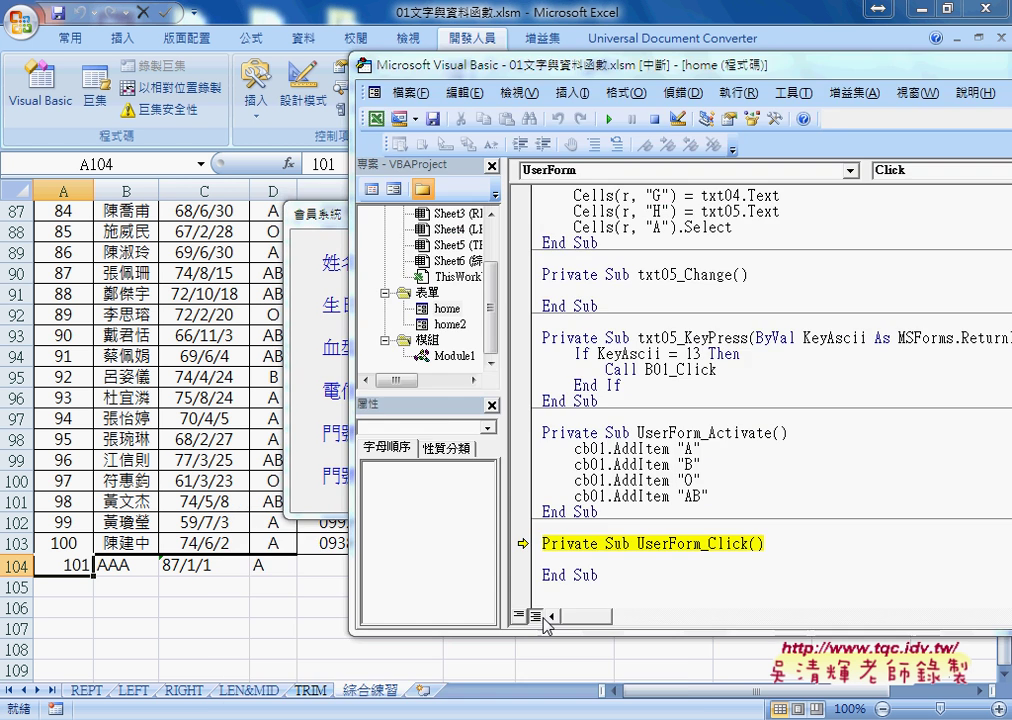
left_click(654, 120)
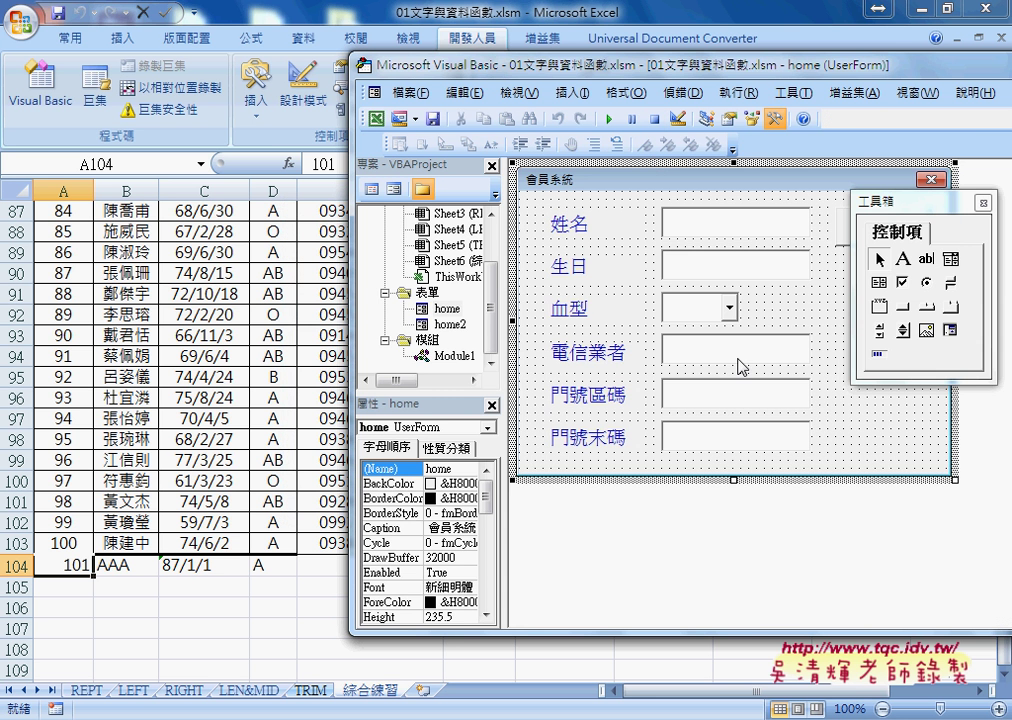
left_click(841, 236)
double_click(841, 236)
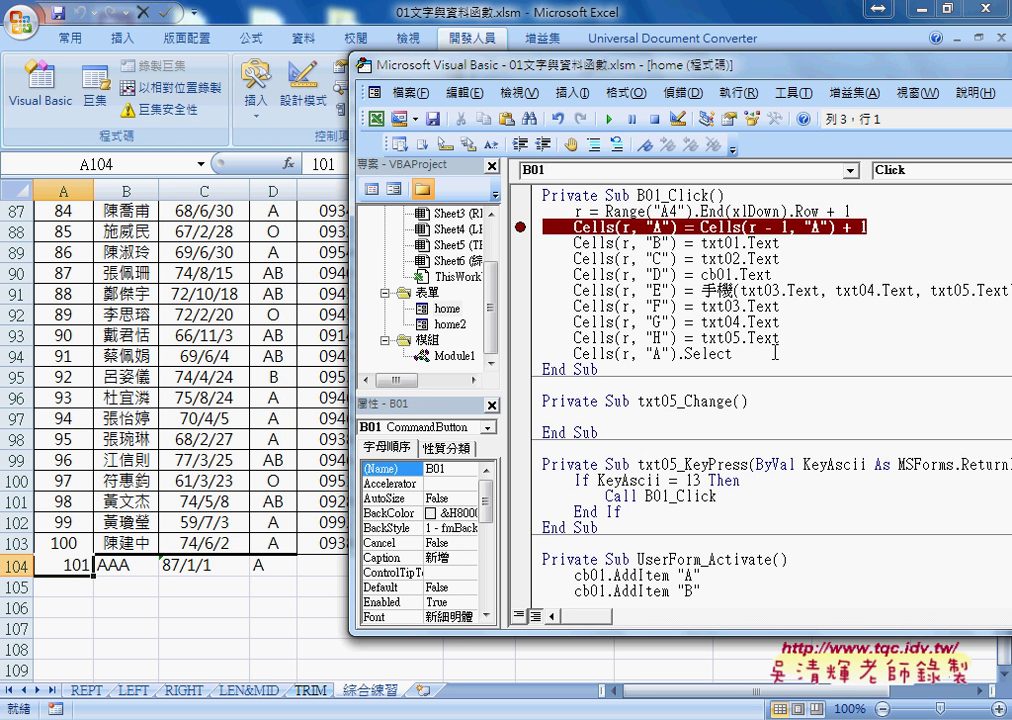
left_click(733, 322)
left_click(735, 338)
left_click(736, 354)
key("shift+Left")
key("shift+Left")
key("shift+Left")
key("shift+Left")
key("shift+Left")
key("shift+Left")
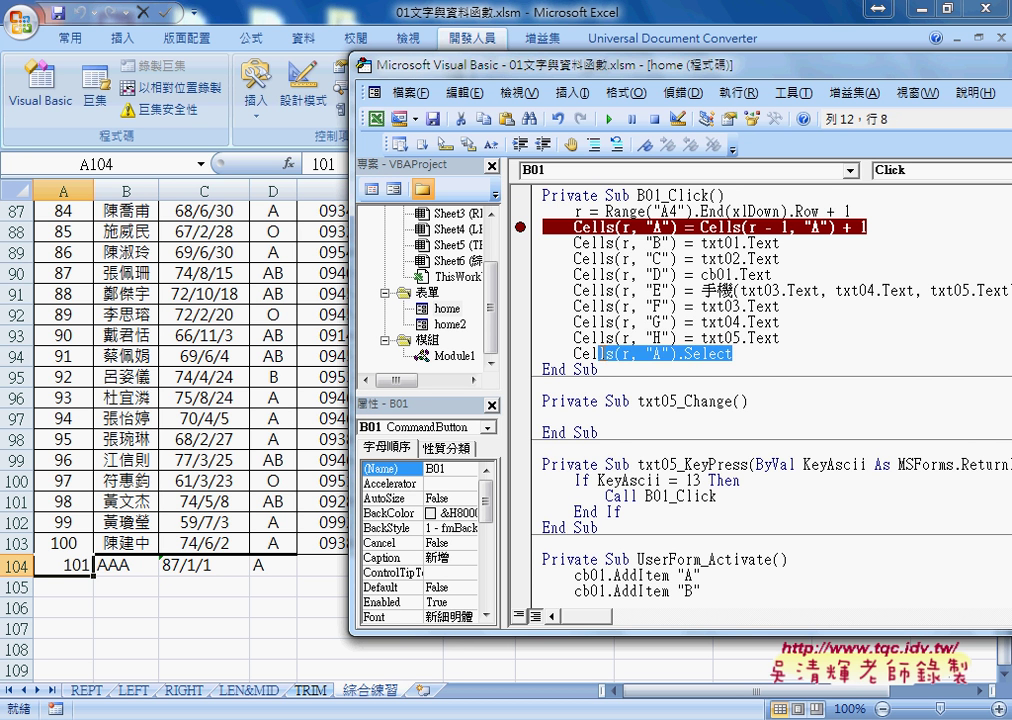
key("shift+Left")
key("shift+Left")
key("shift+Left")
Clear the leftover 101 AAA 87/1/1 entry in A104:D104 and launch the 會員系統 form
left_click_drag(65, 565, 256, 565)
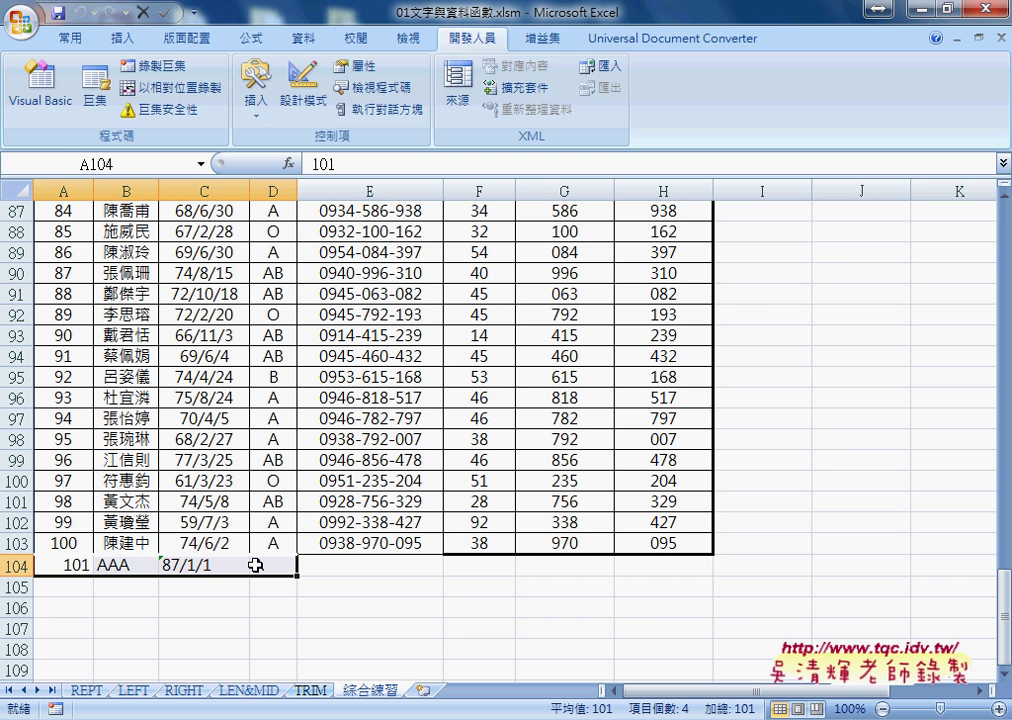
key("Delete")
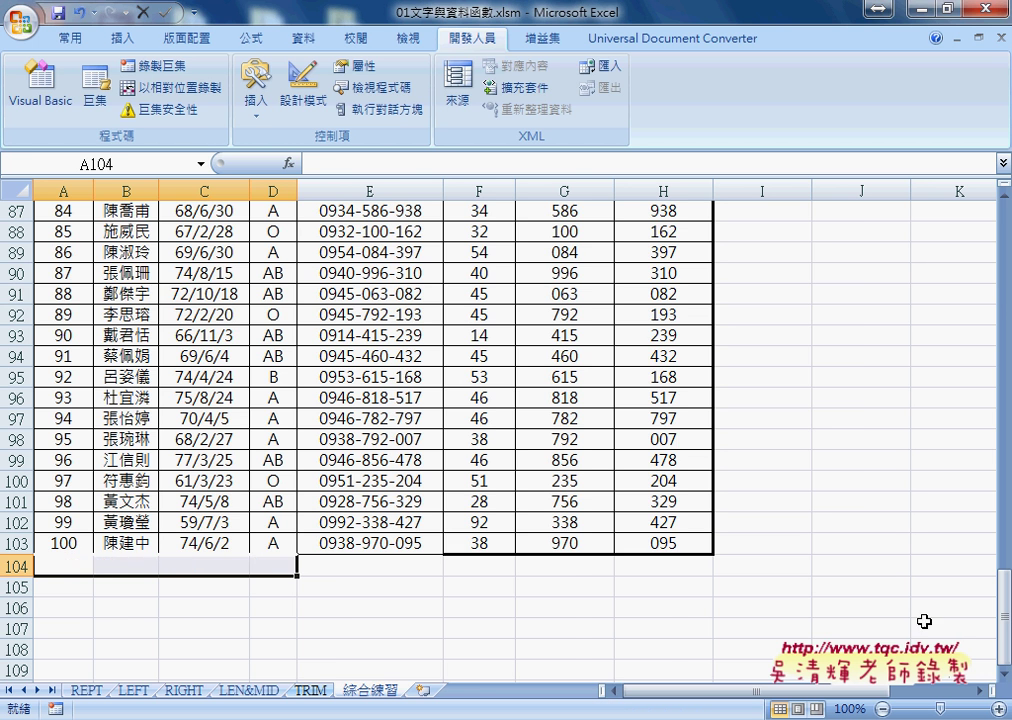
left_click_drag(1005, 620, 1005, 240)
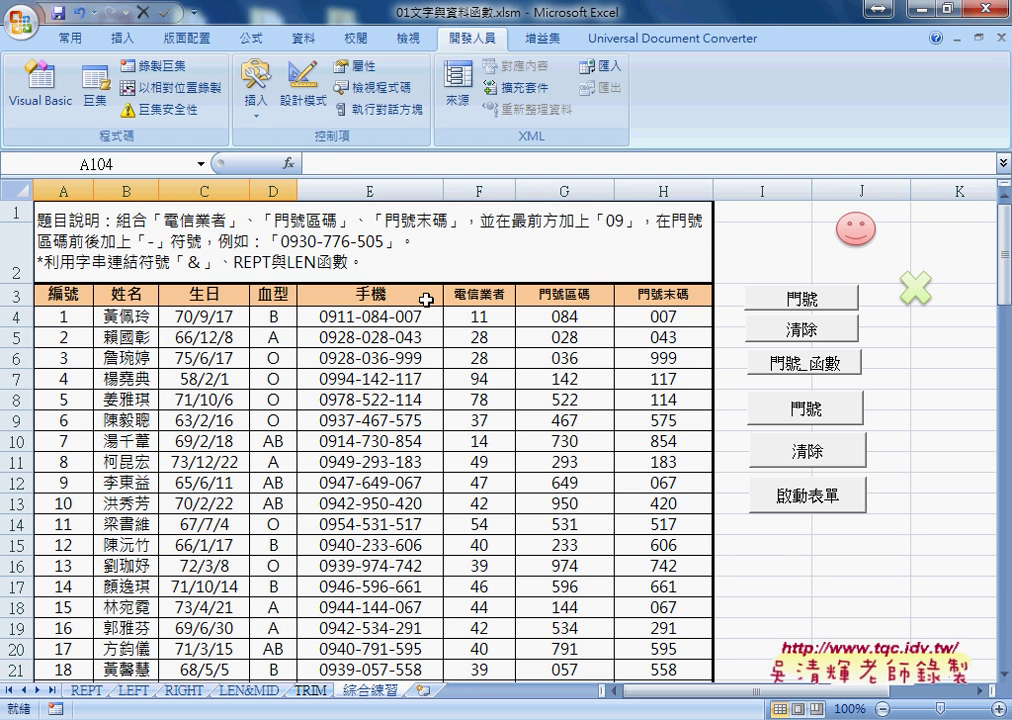
left_click(800, 494)
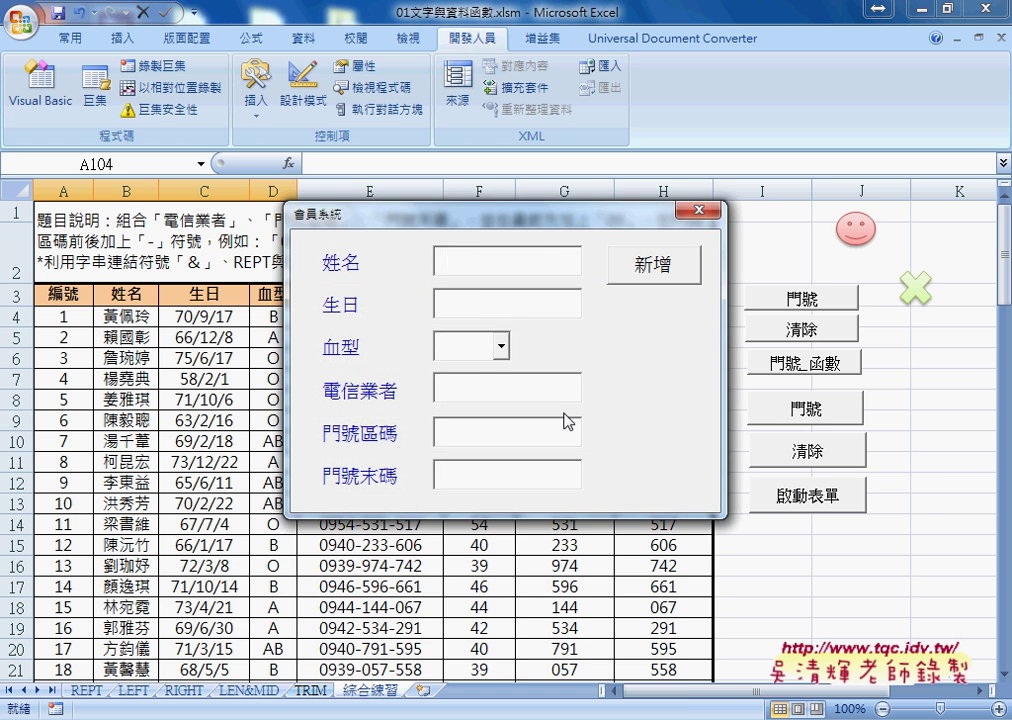
Remove the breakpoint from the row-numbering line in B01_Click
mouse_move(477, 704)
left_click(565, 620)
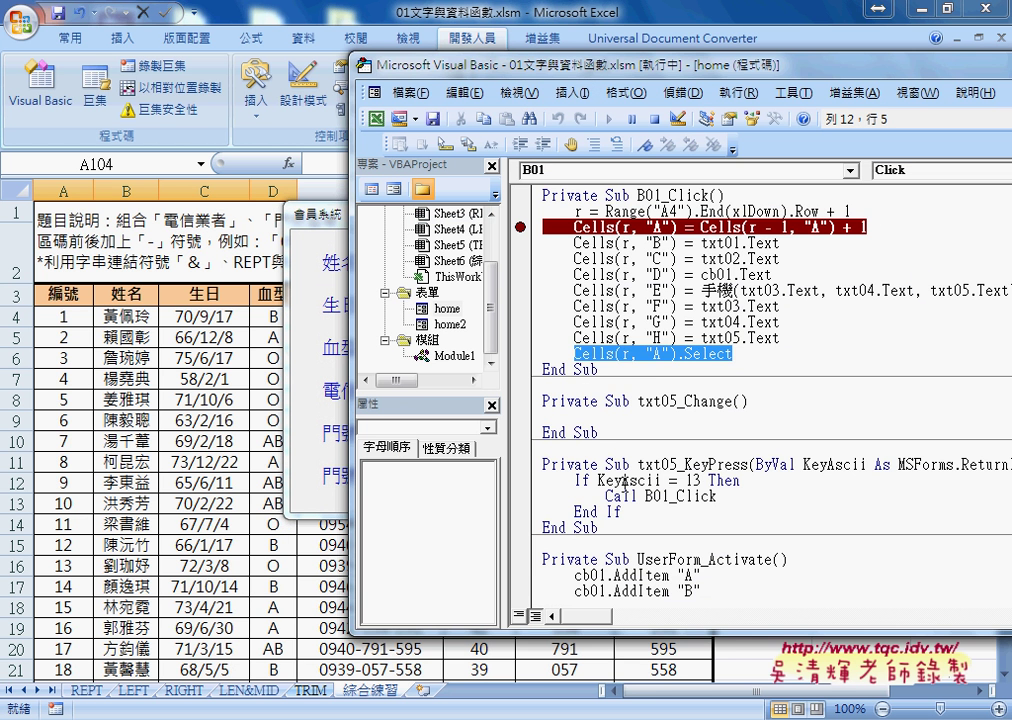
left_click(594, 354)
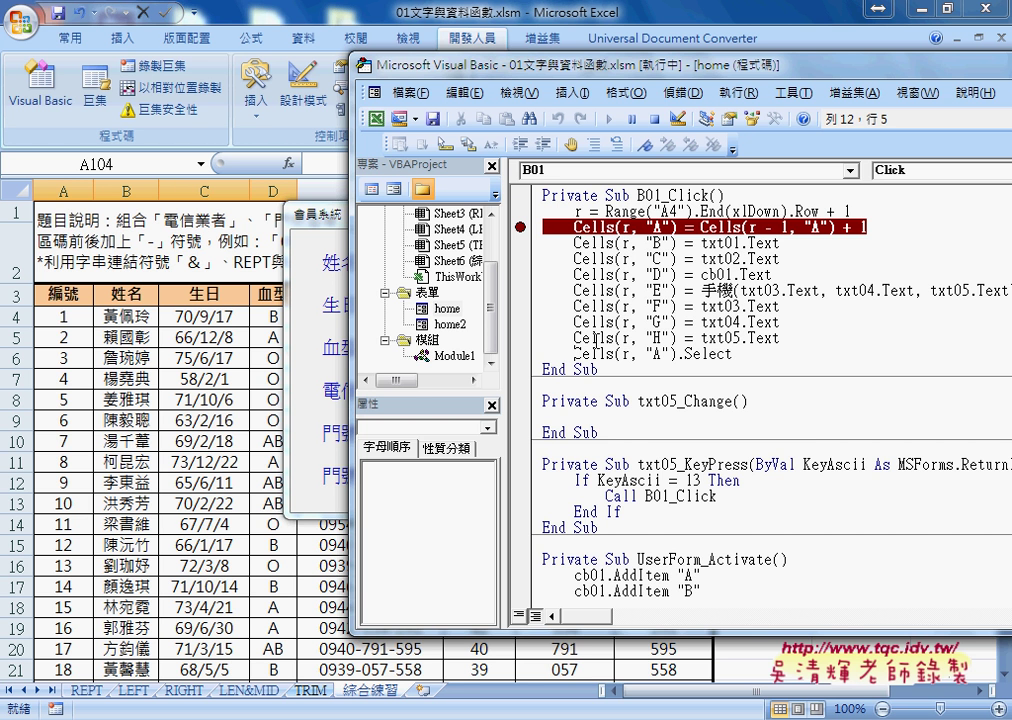
left_click(521, 227)
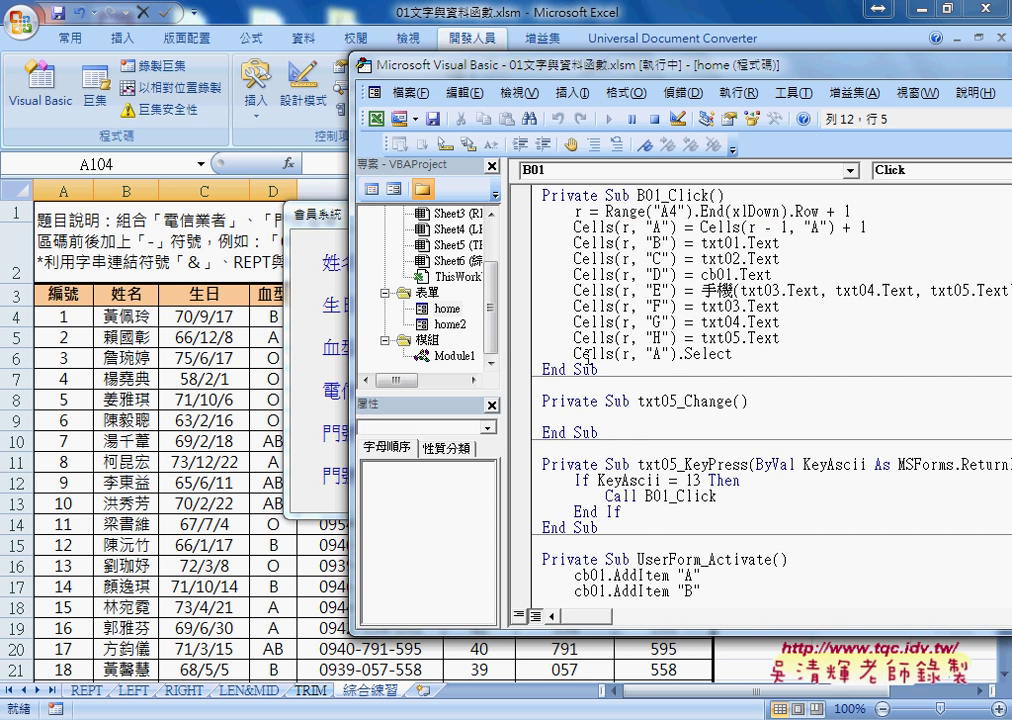
key("shift+Down")
key("shift+End")
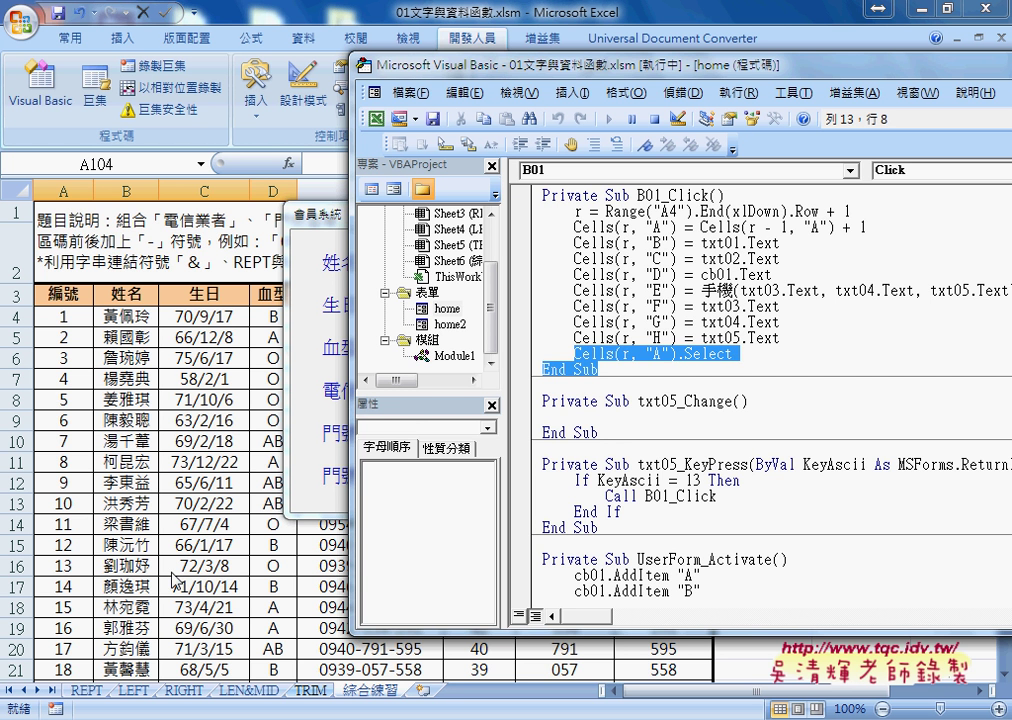
left_click(574, 356)
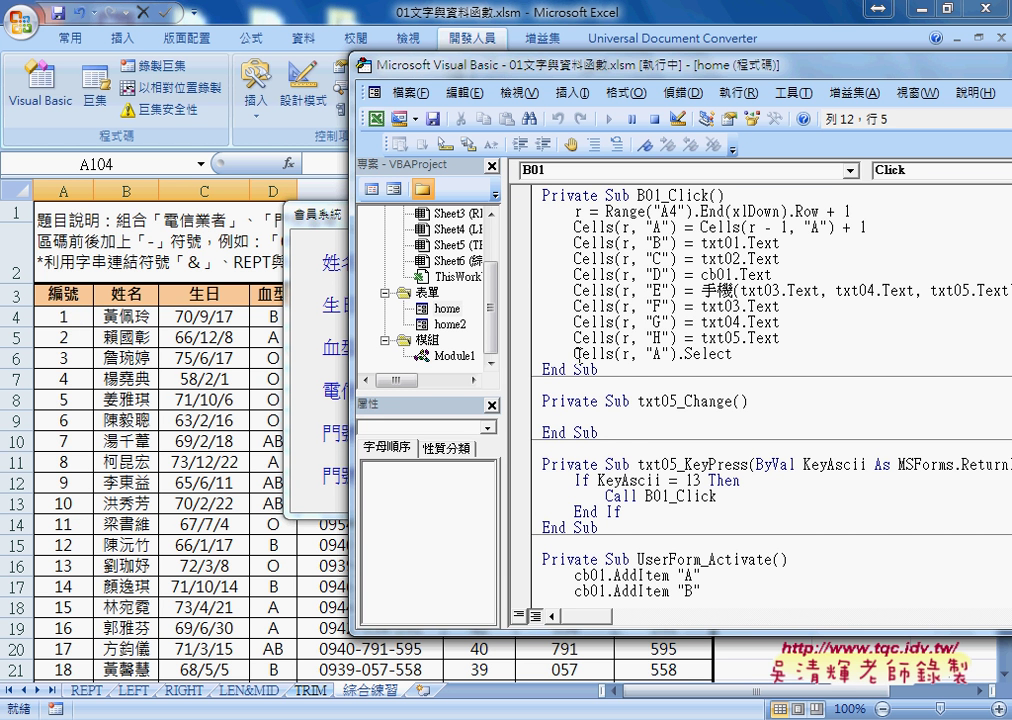
Comment out the Cells(r, "A").Select line and run the member form
key("shift+F7")
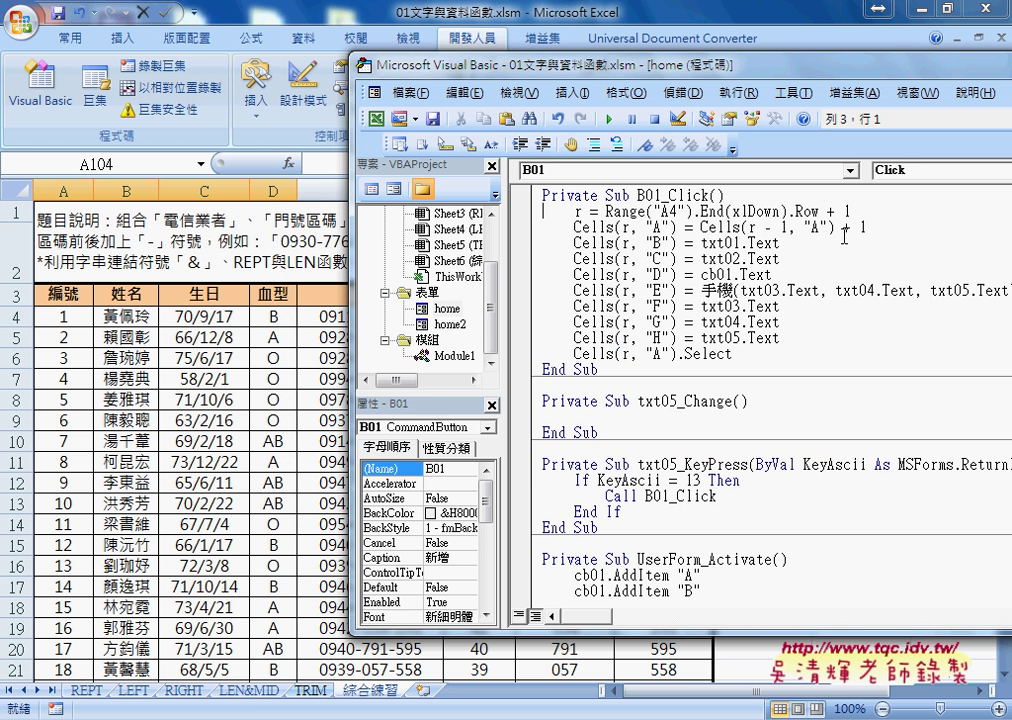
key("F7")
type("'")
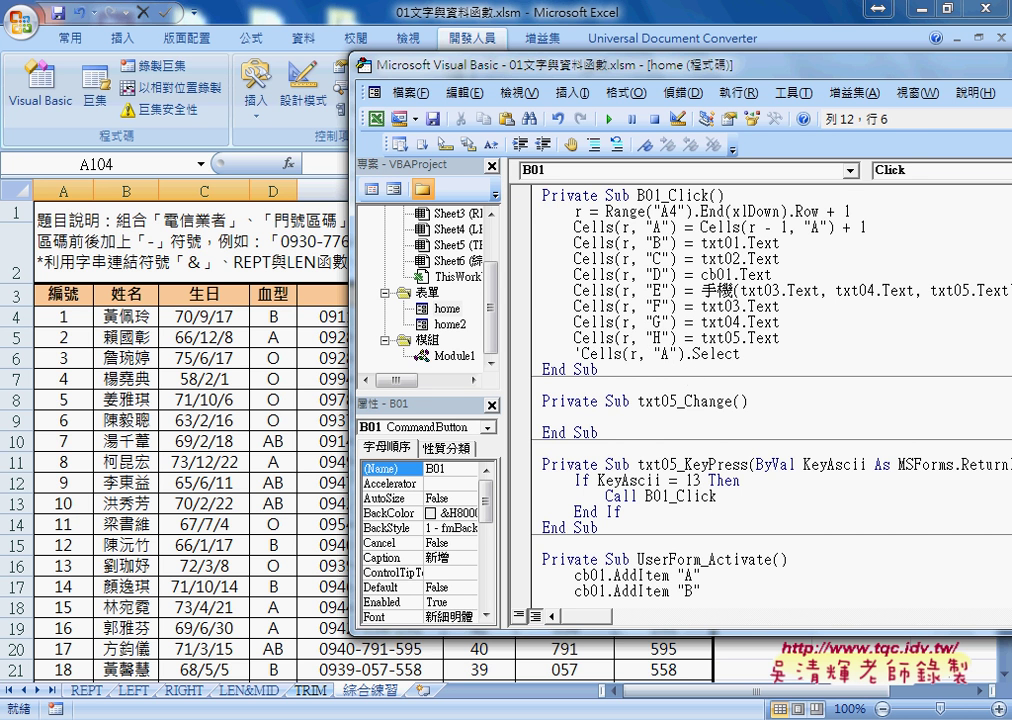
key("ctrl+z")
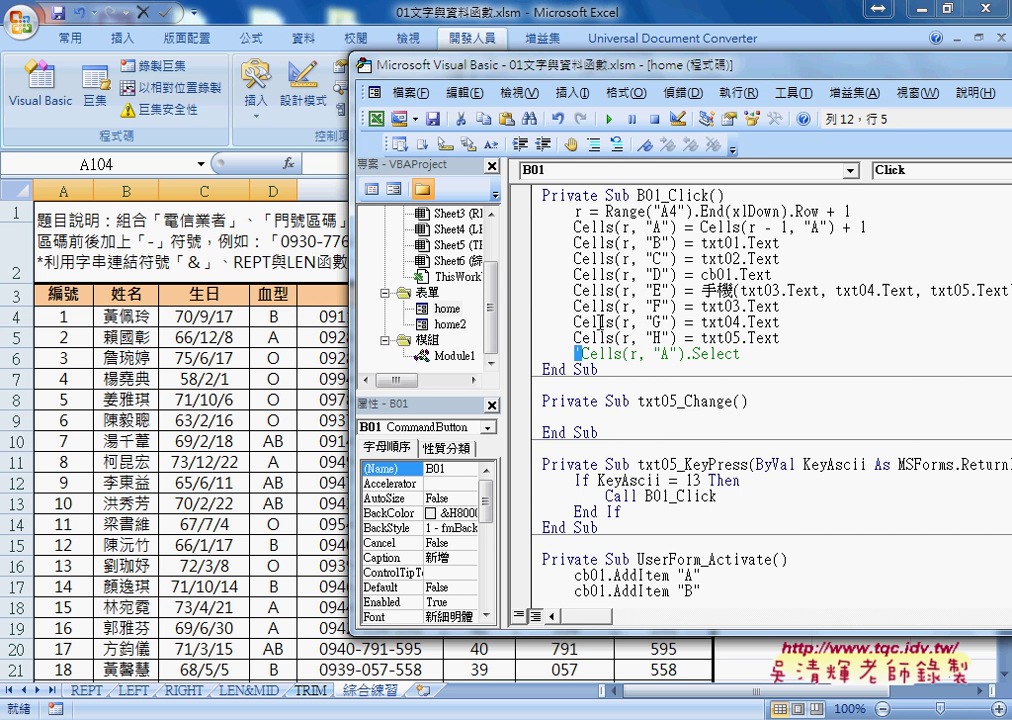
key("F5")
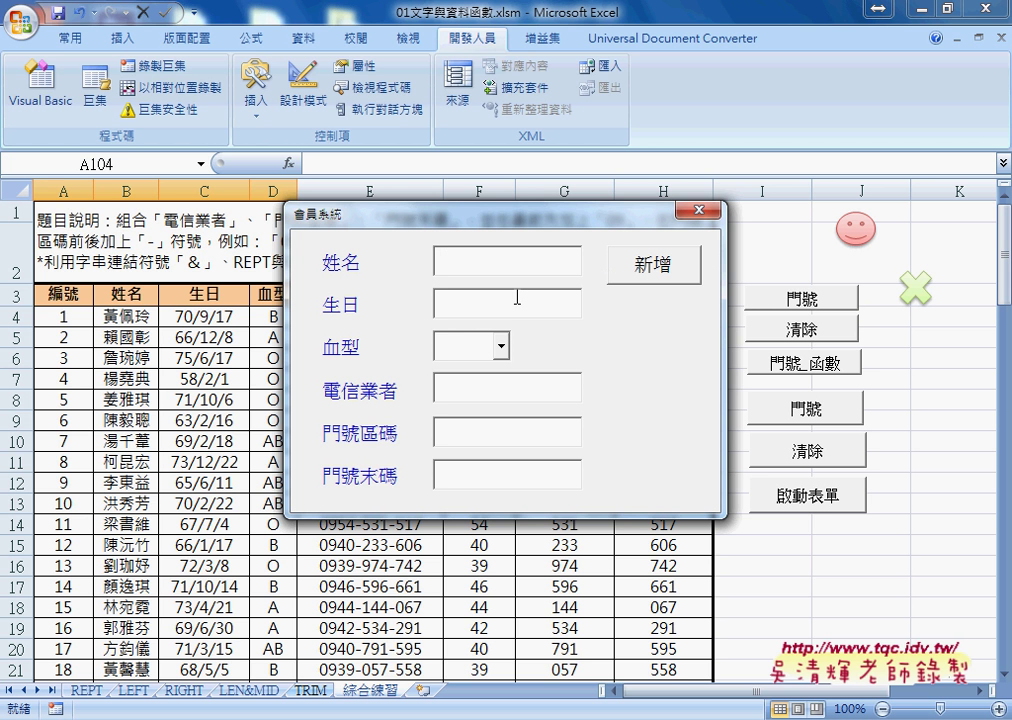
Enter name AAA, birthday 88/1/1 and blood type B in the member form
type("AAA")
key("Tab")
type("88")
type("/1/1")
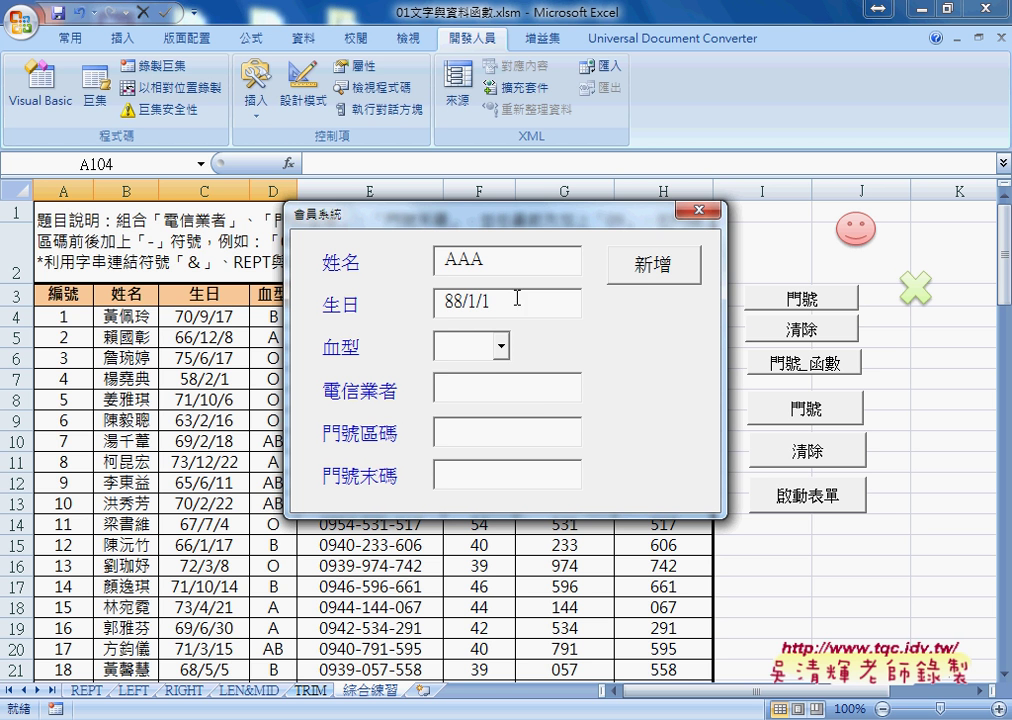
left_click(499, 346)
Enter 22, 55 and 66 in the remaining boxes and add the record to the sheet twice
type("22")
left_click(480, 433)
type("55")
left_click(477, 476)
type("66")
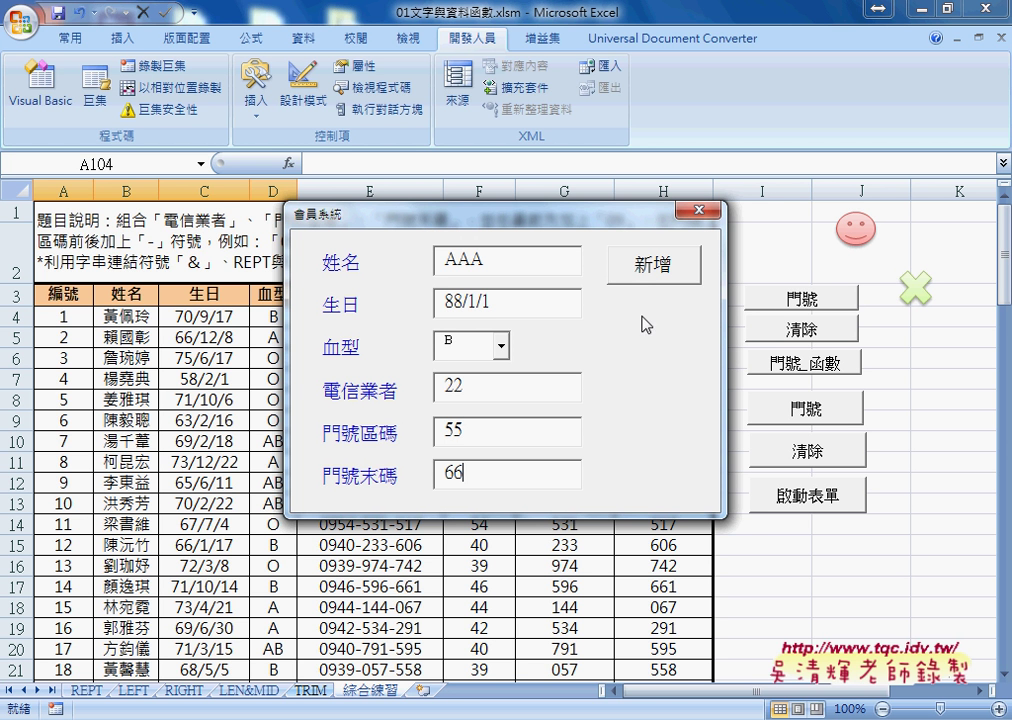
left_click(647, 277)
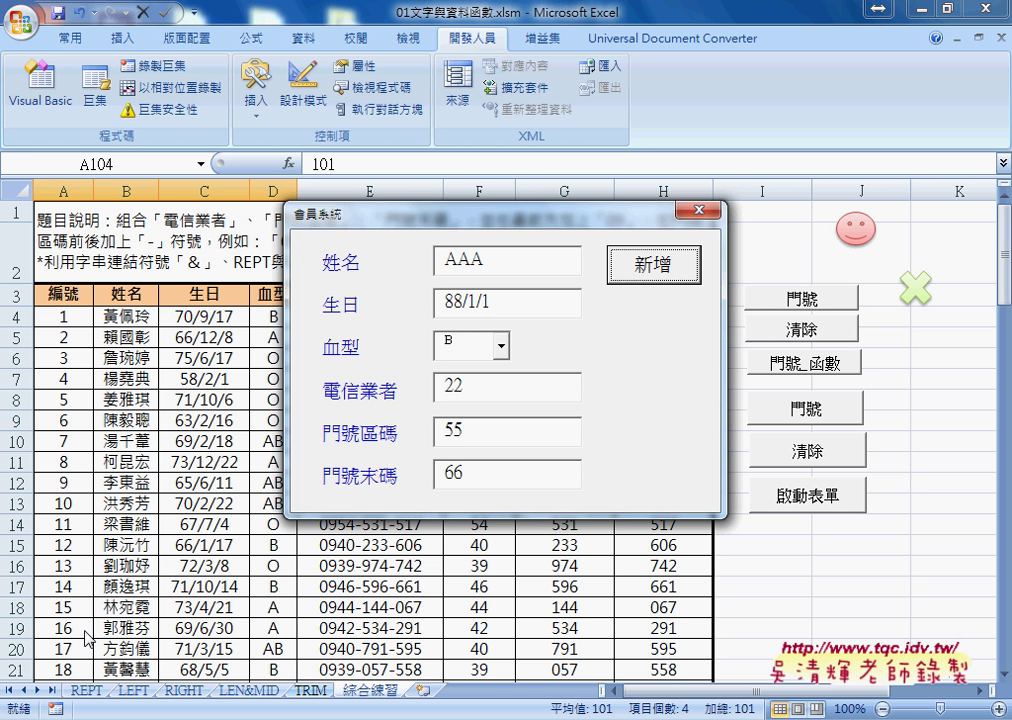
left_click(637, 272)
Close the member form and jump to the last filled row of the sheet
left_click(637, 272)
left_click(231, 514)
scroll(210, 515, "down", 5)
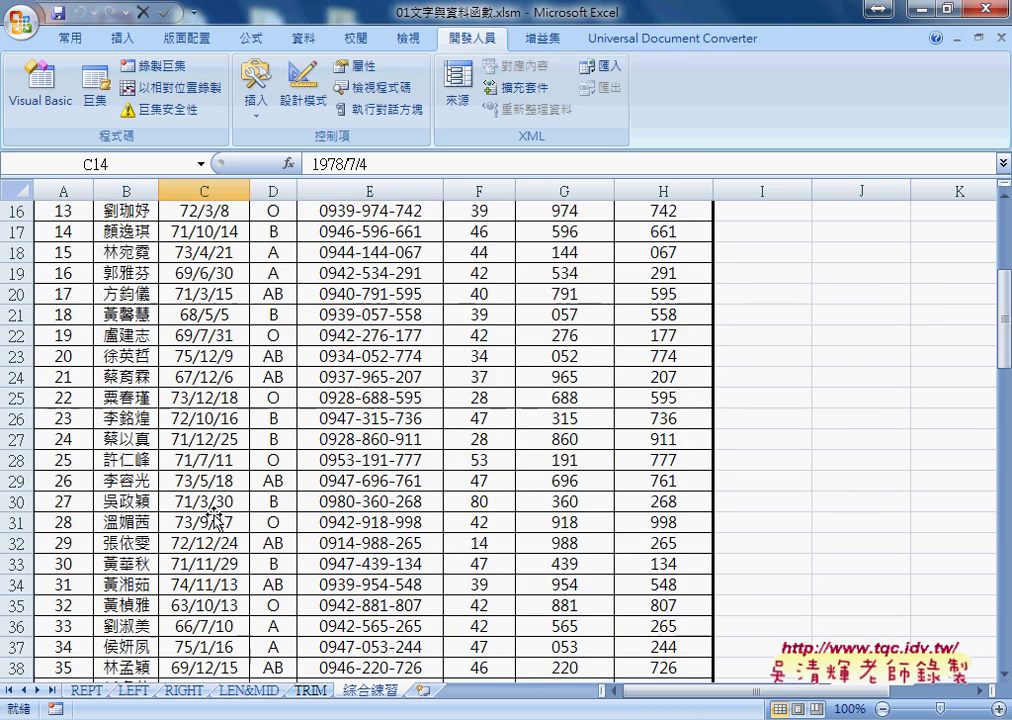
scroll(206, 518, "down", 4)
key("ctrl+Down")
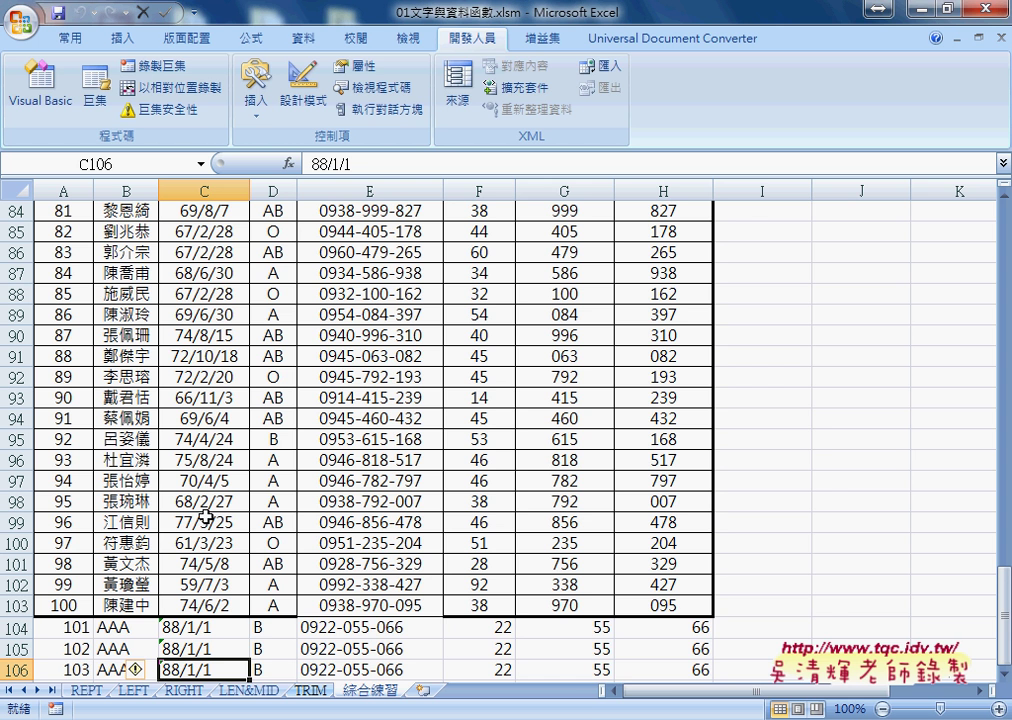
Clear the AAA test records in rows 104–106 and return to the Visual Basic editor
left_click(18, 627)
left_click_drag(18, 627, 18, 669)
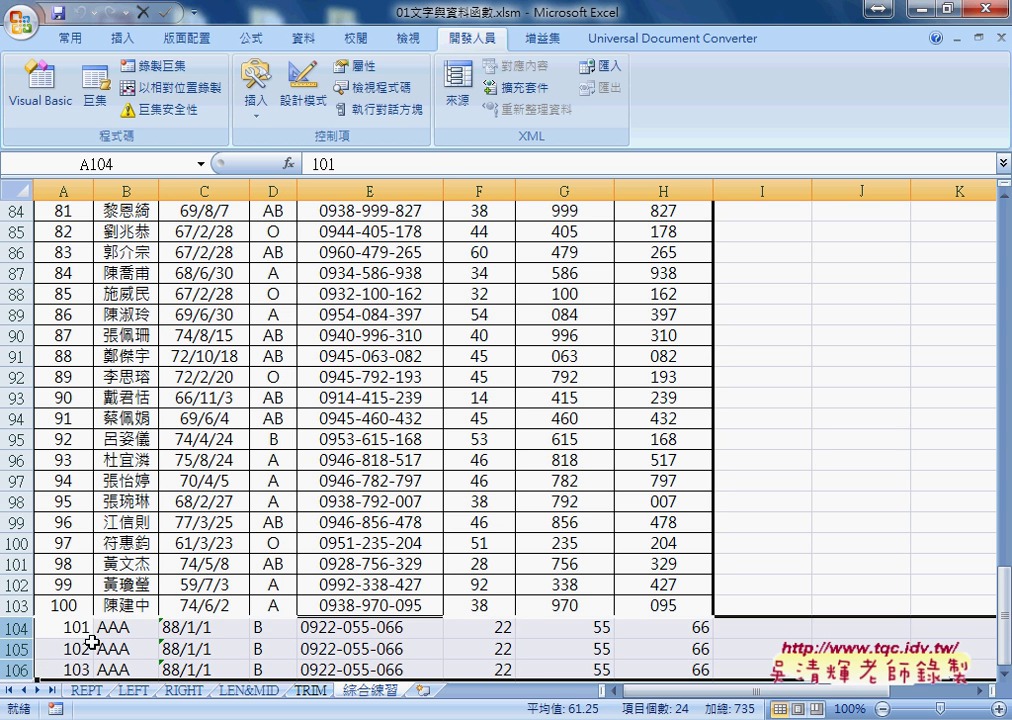
key("Delete")
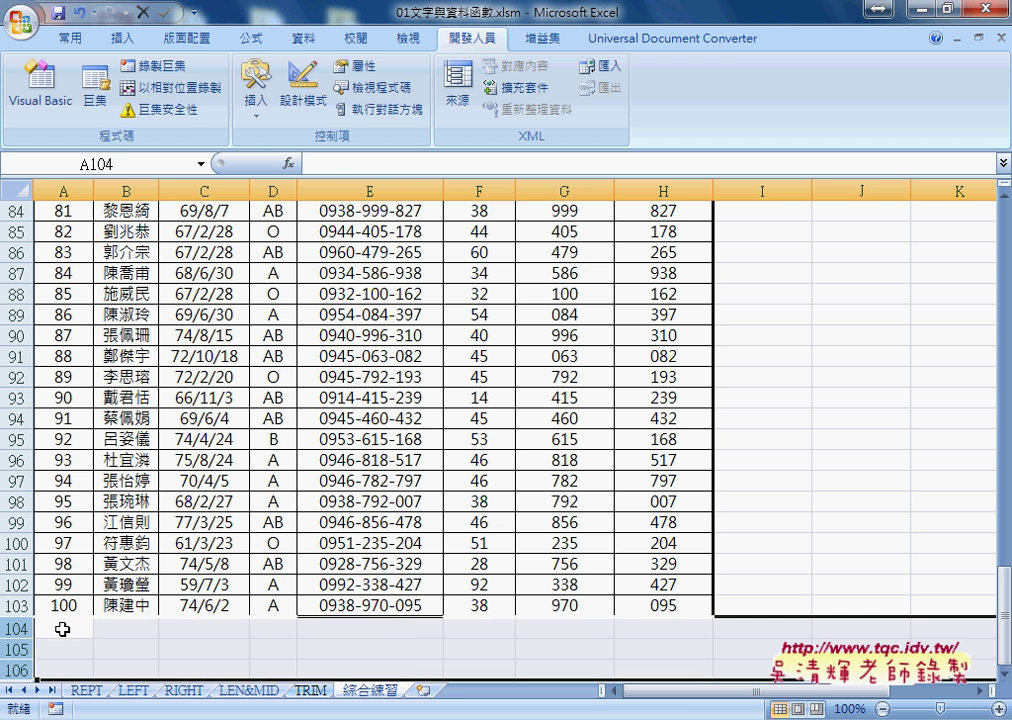
left_click(63, 628)
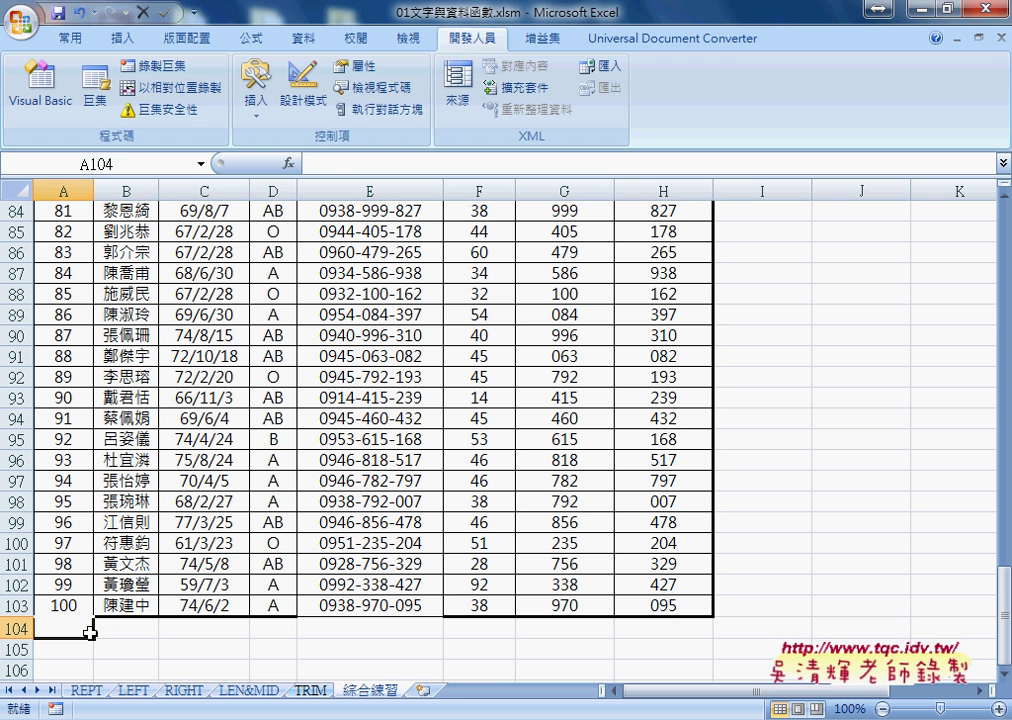
key("alt+Tab")
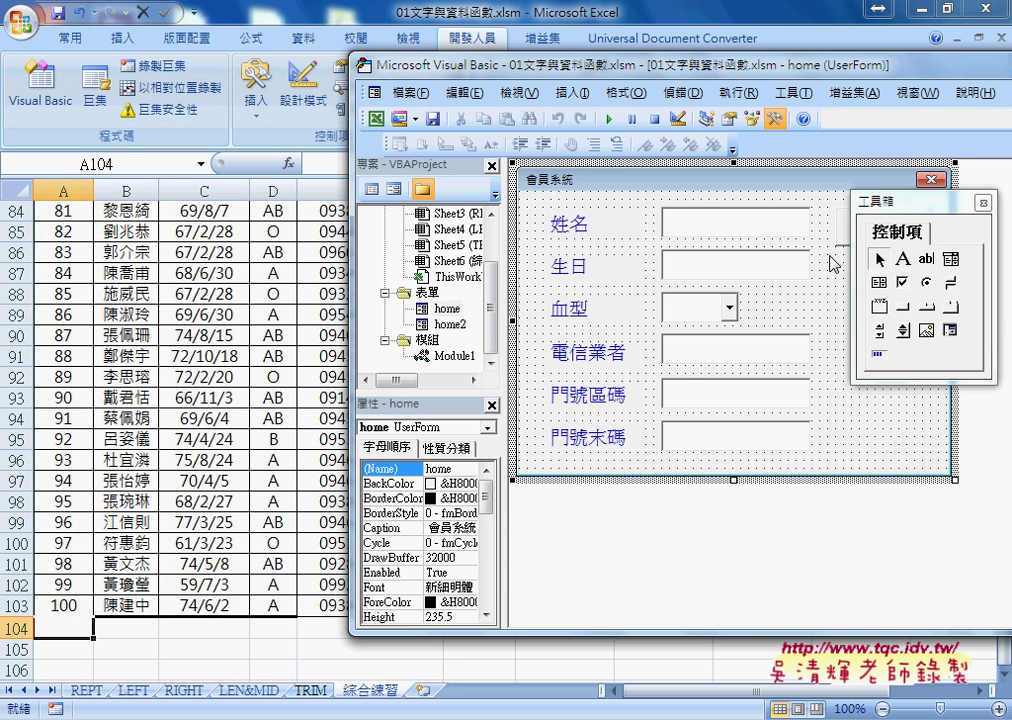
In the 新增 button's B01_Click code, remove the apostrophe before Cells(r, "A").Select
double_click(838, 235)
left_click(576, 353)
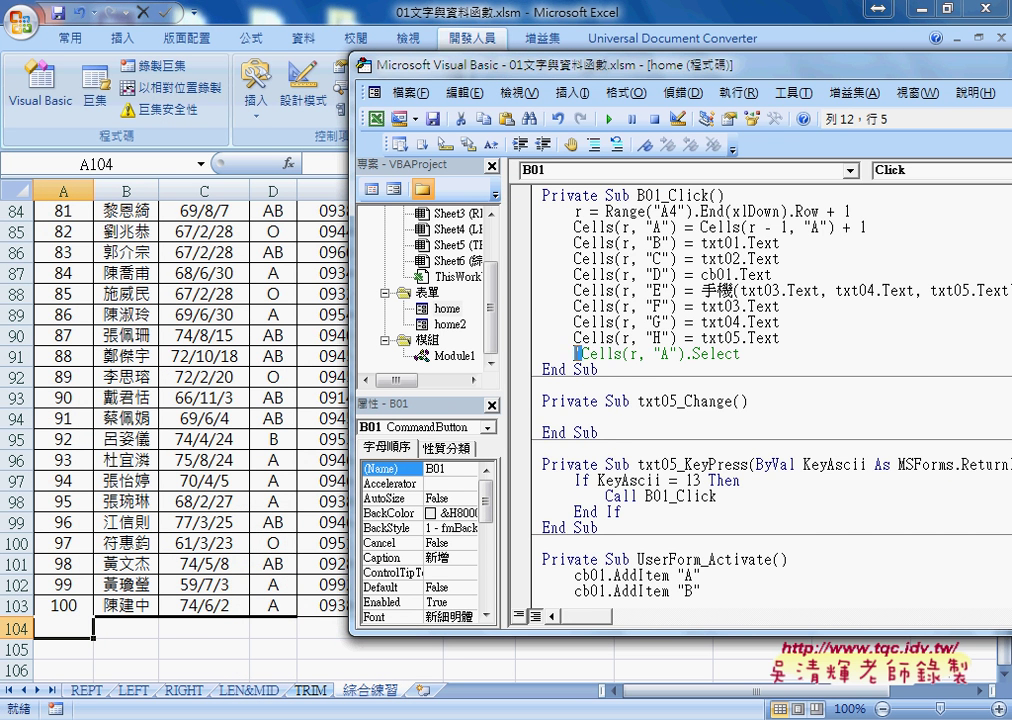
key("Delete")
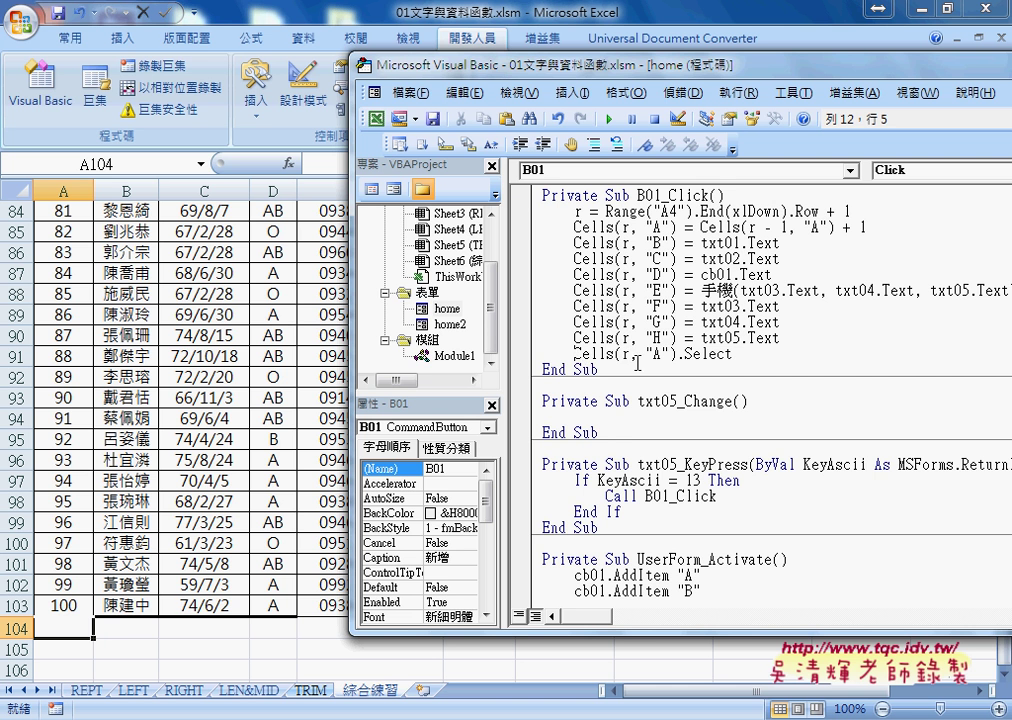
Highlight the Cells(r, "A") reference, then the .Select part, to explain the line
left_click_drag(676, 354, 578, 354)
key("shift+Left")
left_click_drag(736, 355, 677, 354)
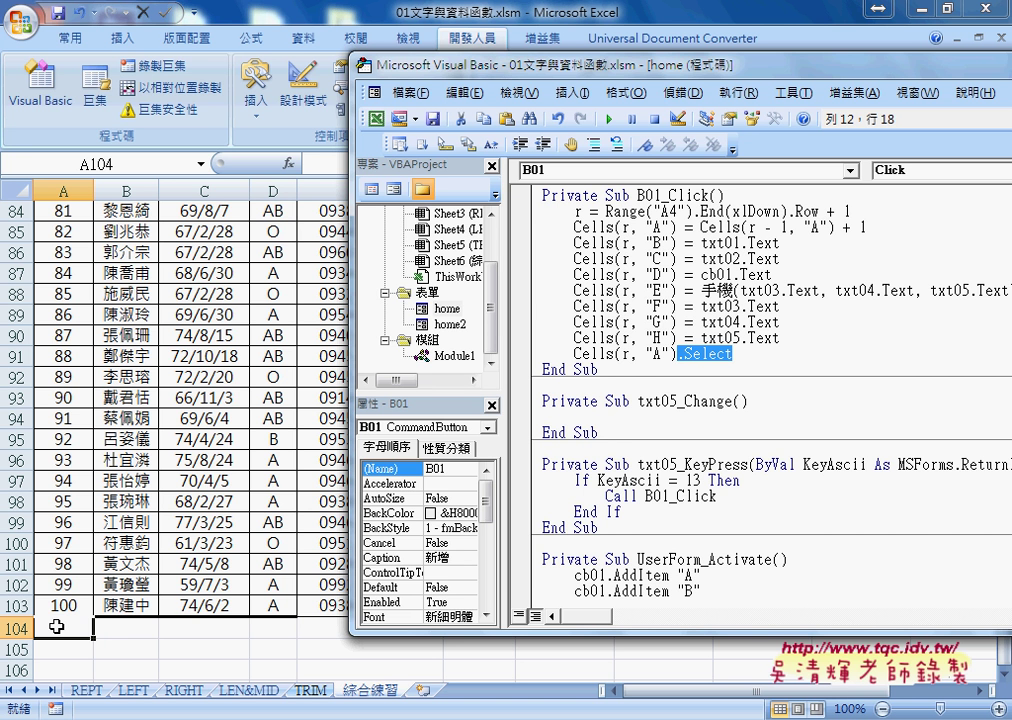